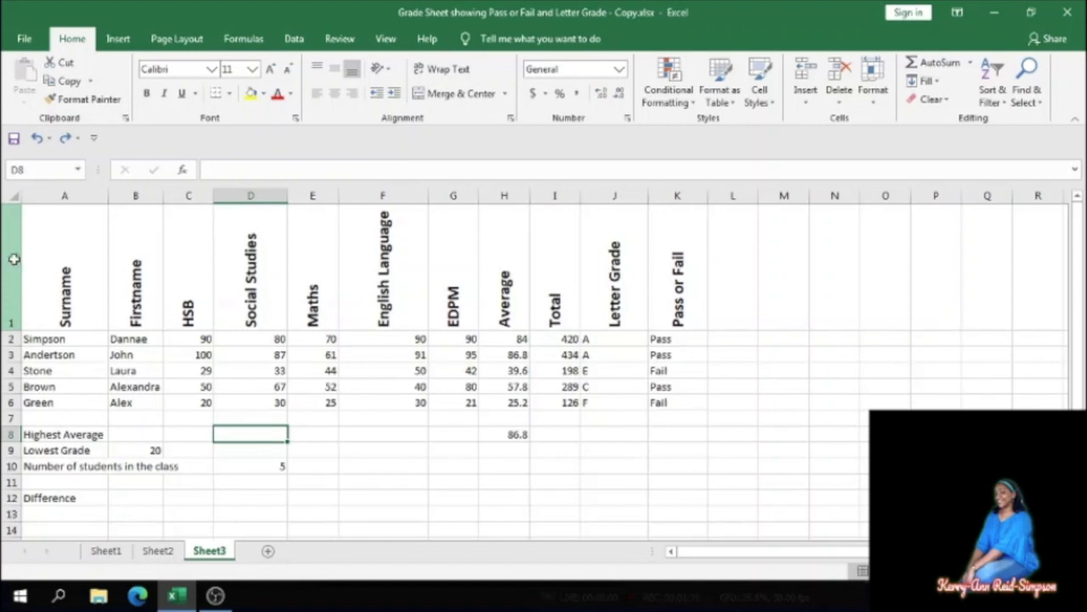
Insert a blank row above the column headings and merge and center cells A1 to K1
click(9, 259)
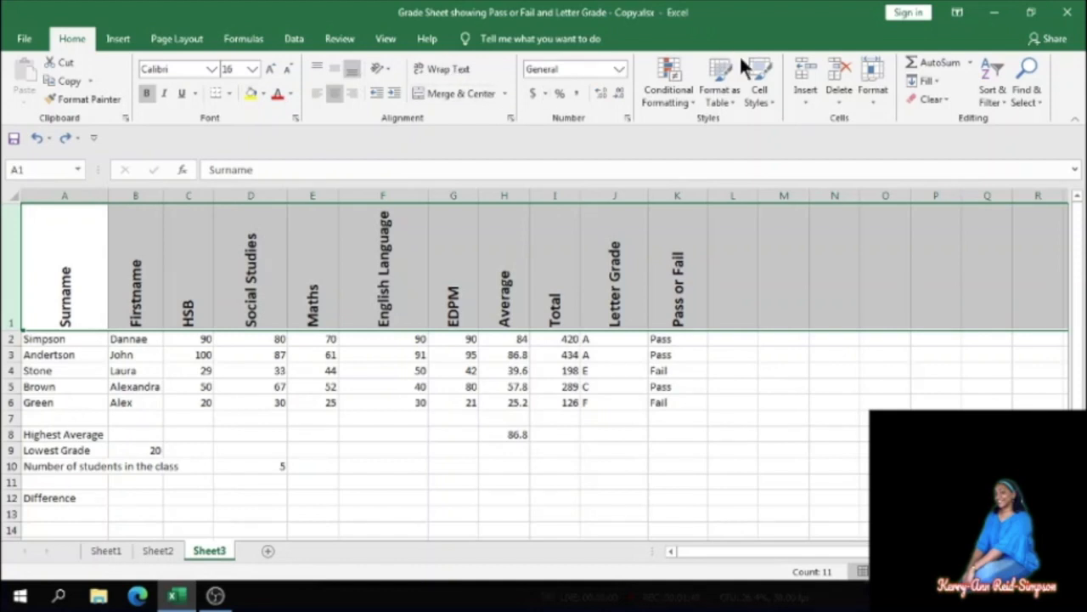
click(808, 67)
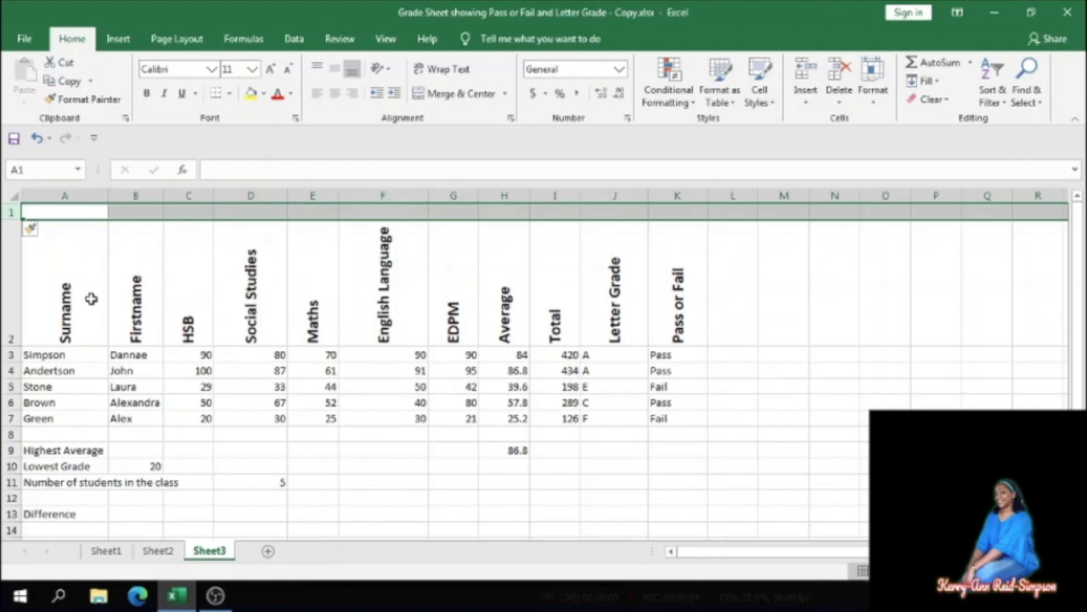
click(105, 213)
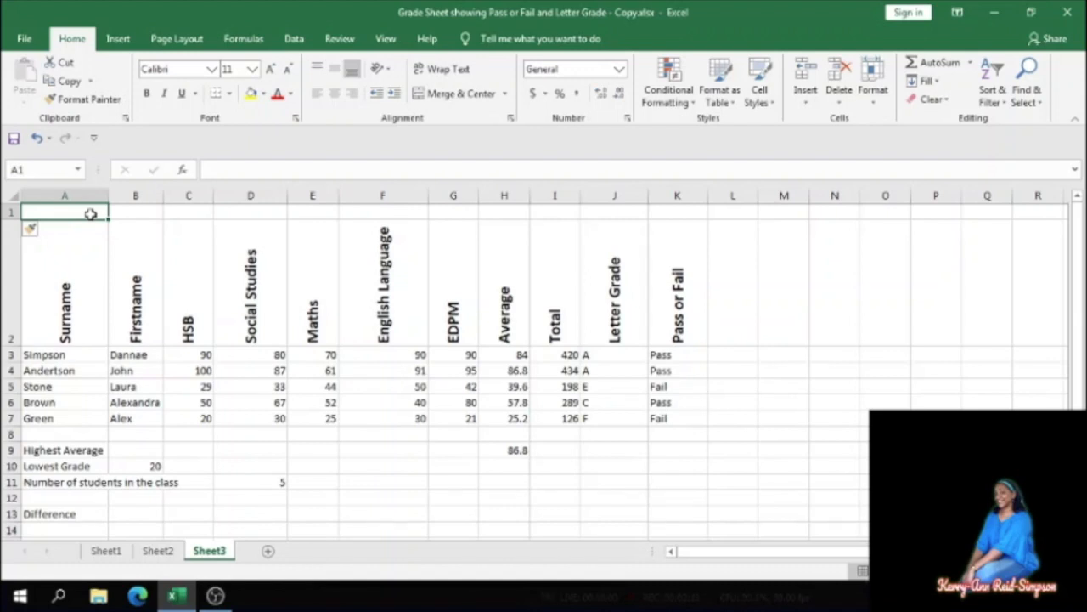
drag(91, 213, 698, 206)
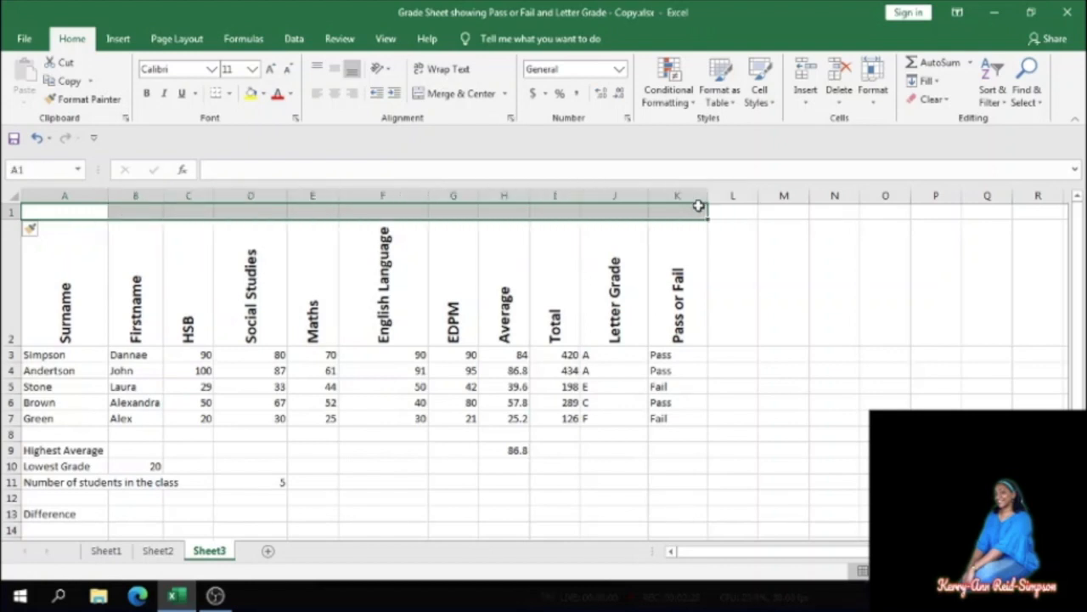
click(455, 91)
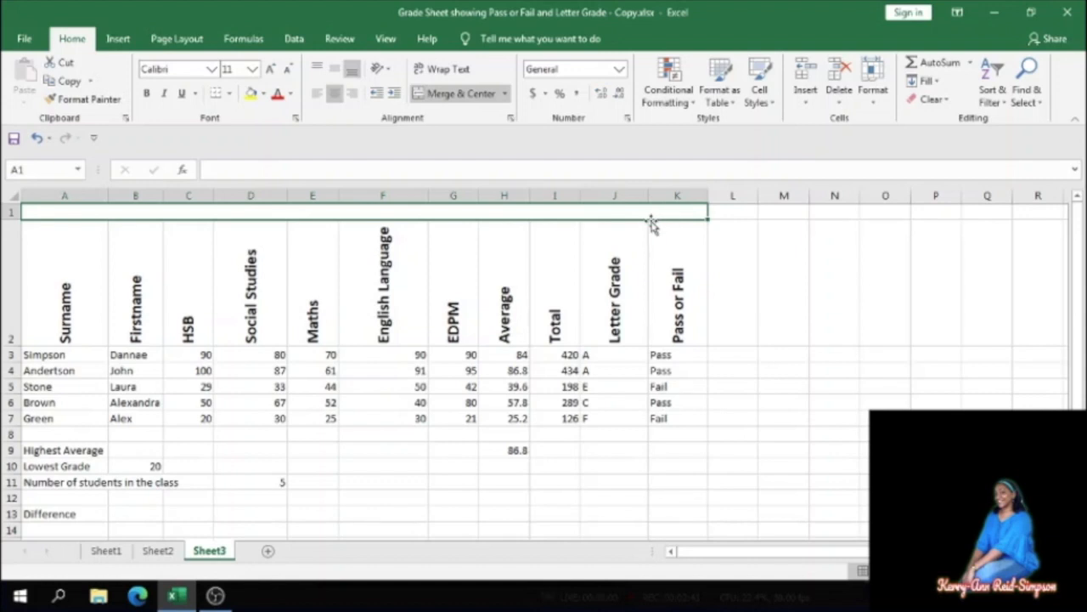
Enter the title "End of Term Grades" in the merged cell and set its font size to 24
text(End of)
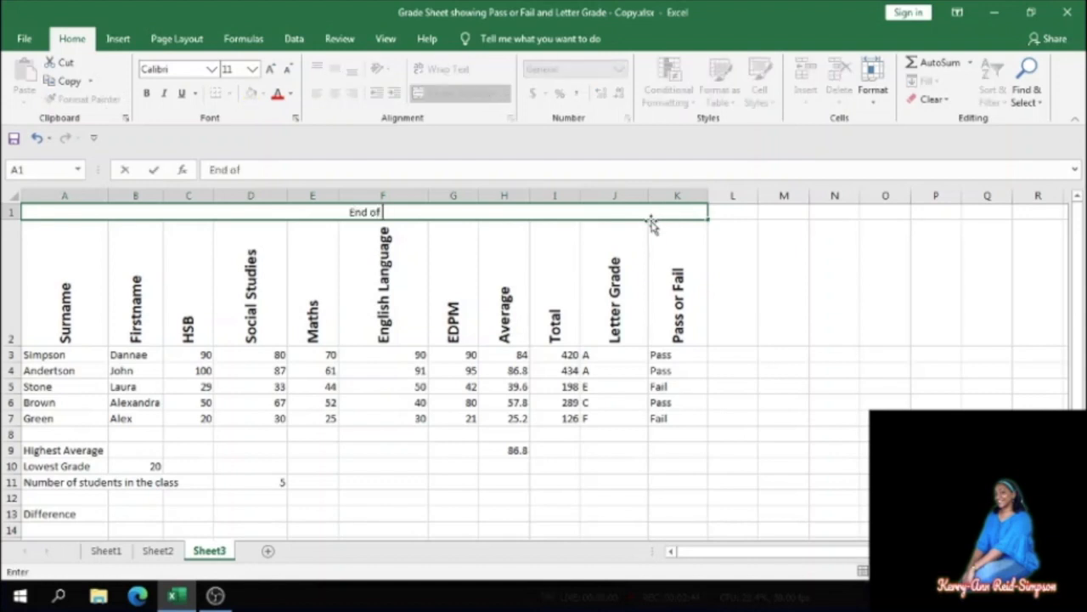
text( Term Grades)
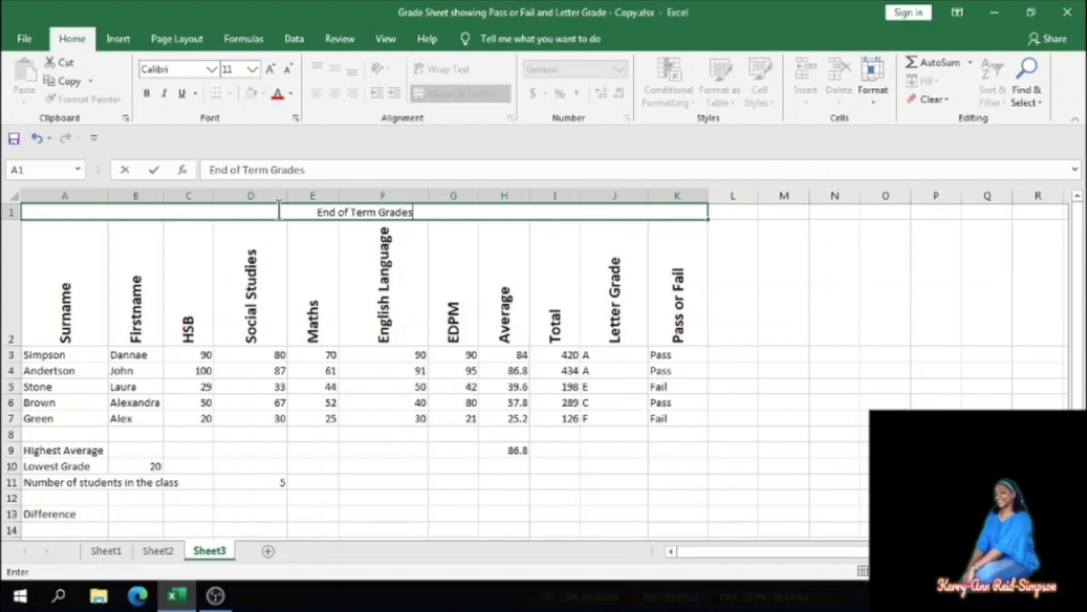
drag(278, 210, 459, 218)
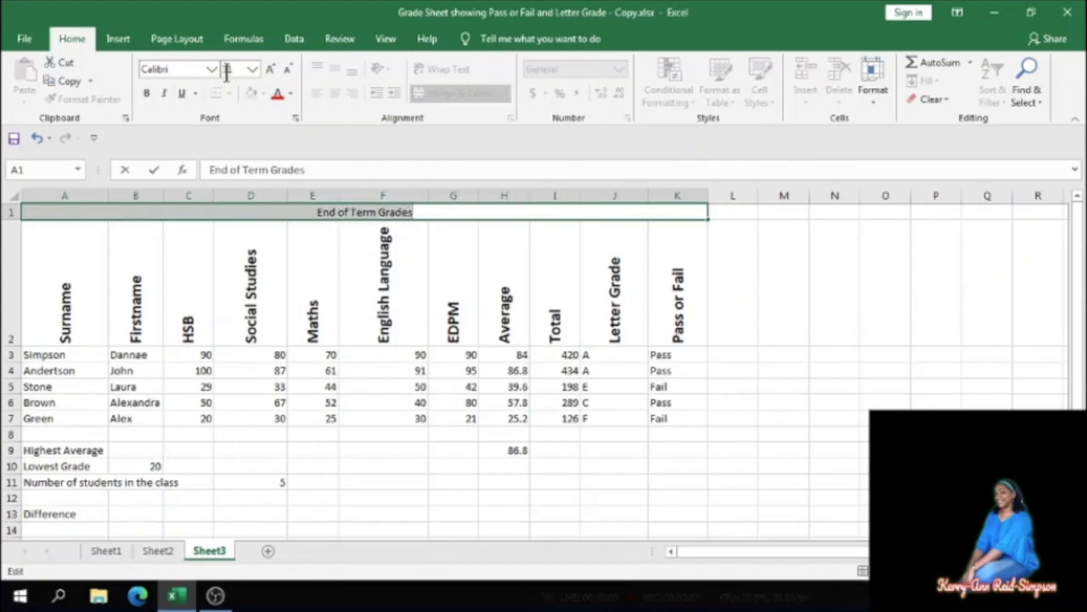
click(253, 69)
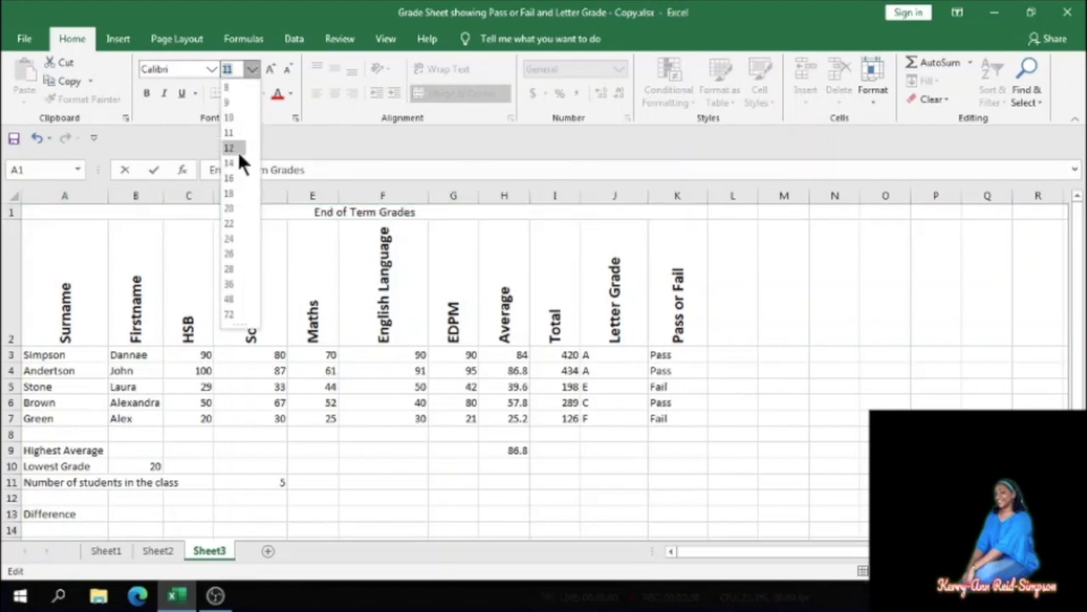
click(235, 239)
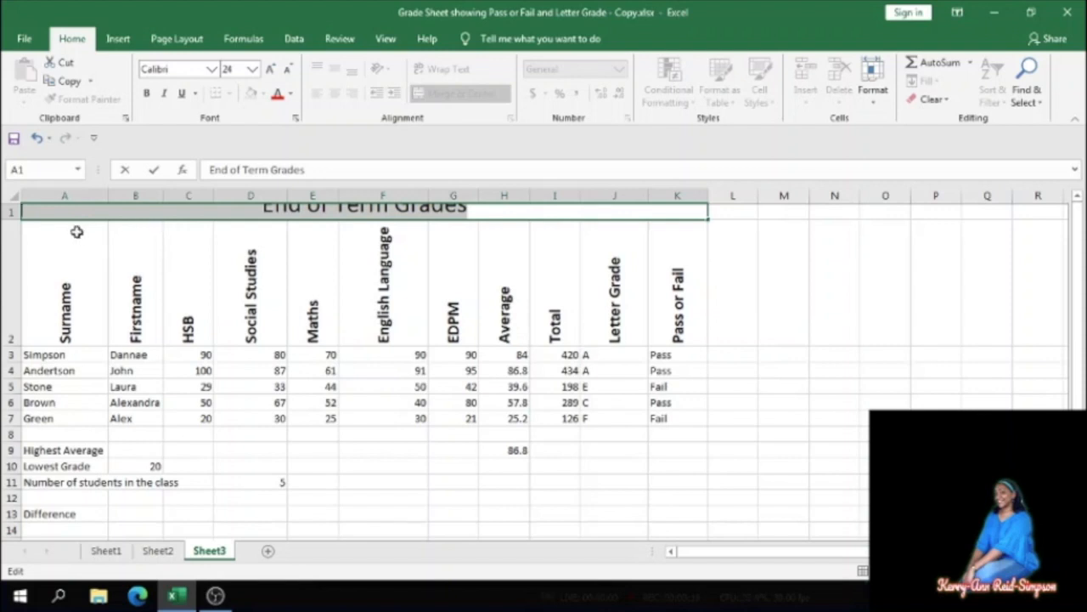
Adjust the height of row 1 so that the enlarged title fits fully
double_click(9, 217)
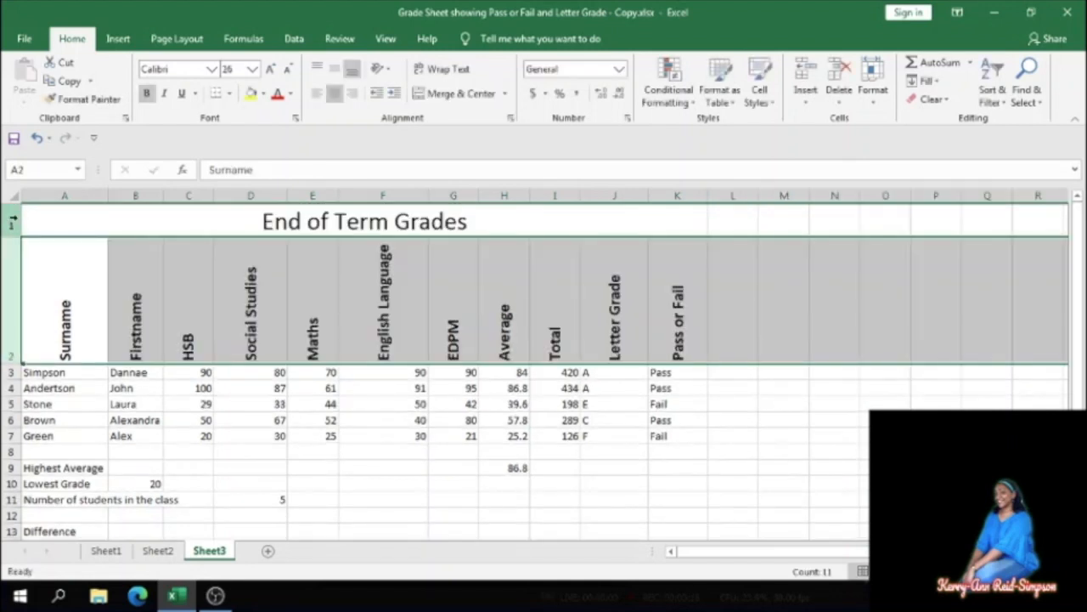
click(11, 221)
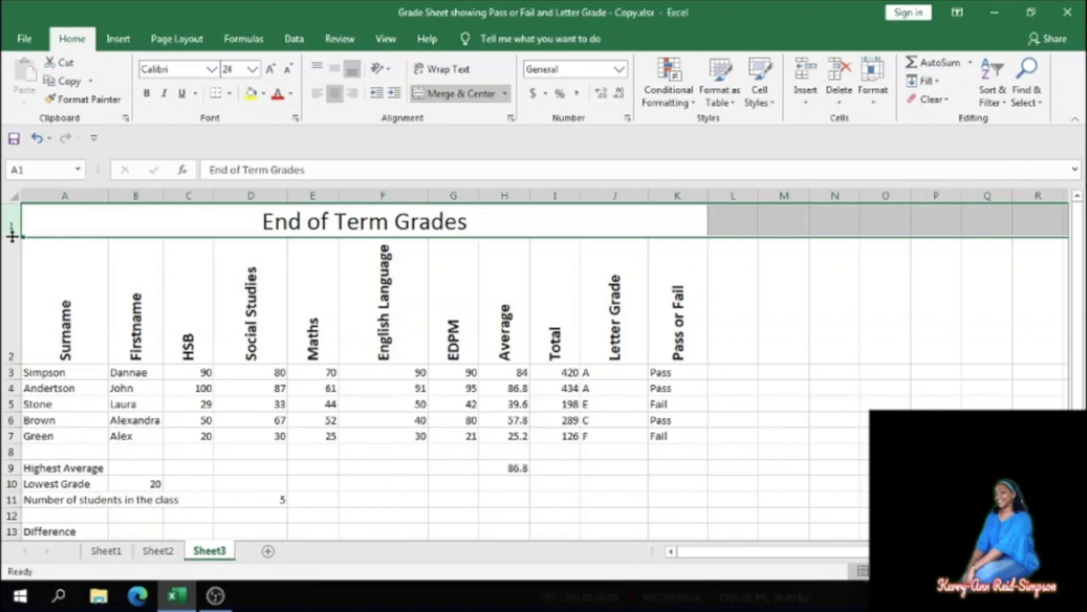
drag(12, 236, 13, 247)
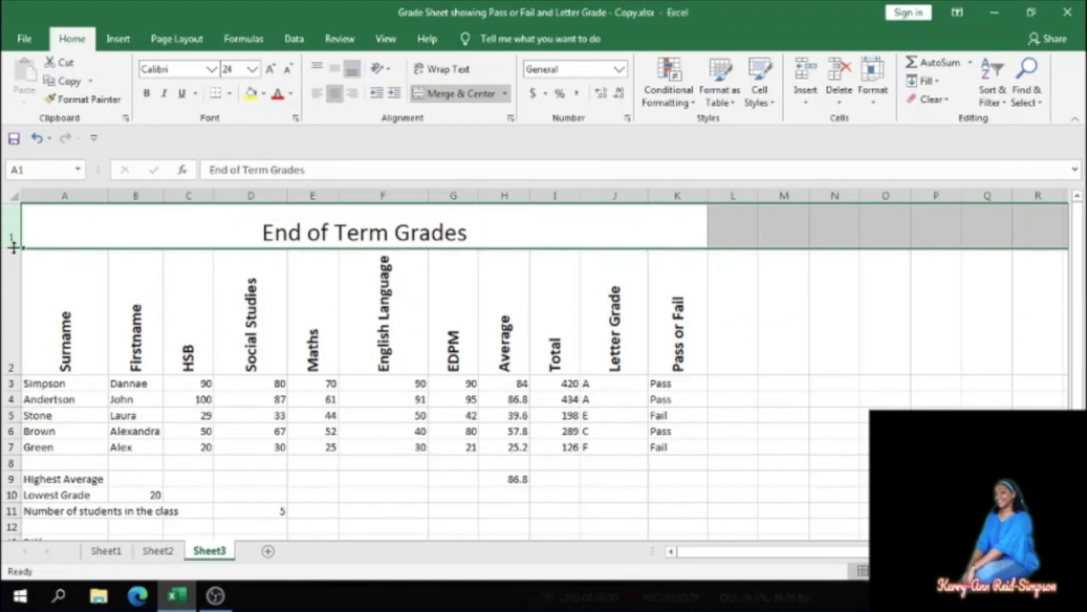
drag(14, 246, 12, 226)
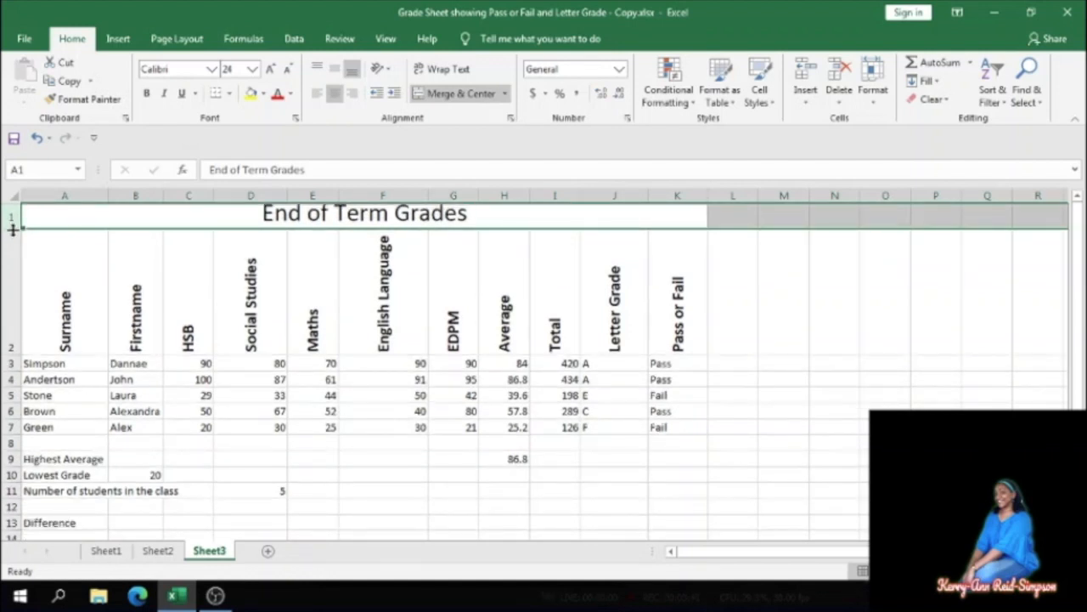
drag(13, 229, 14, 236)
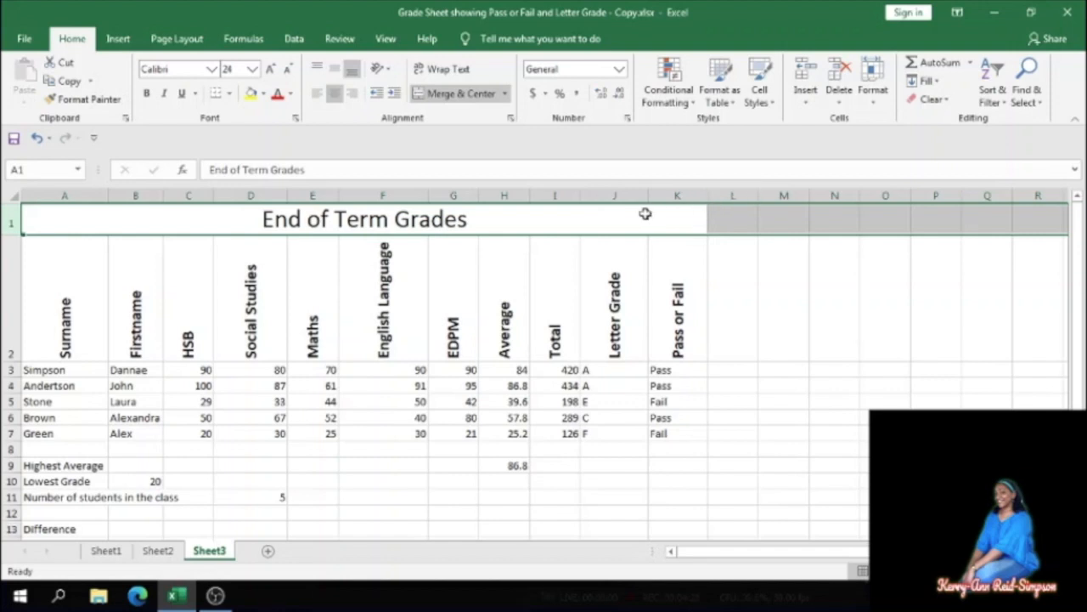
Insert a blank column before the Letter Grade column and delete that blank column again
click(599, 198)
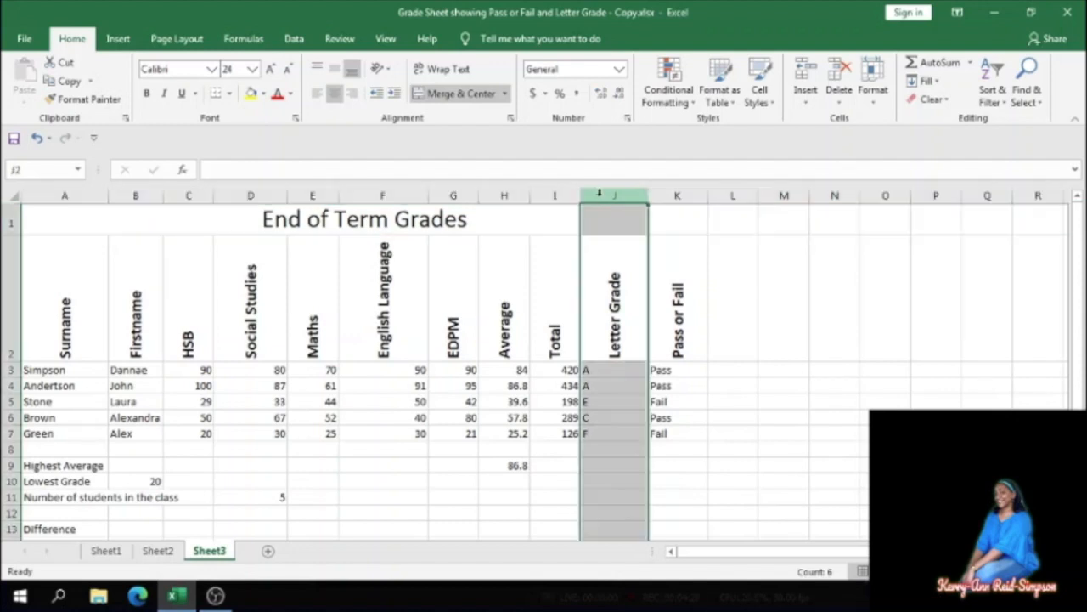
click(793, 63)
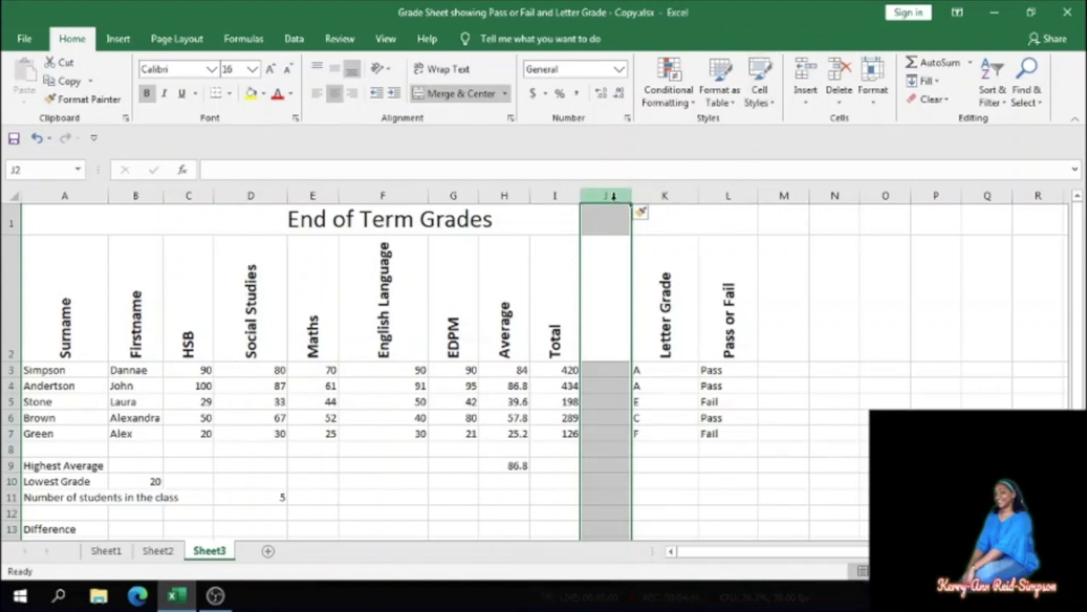
click(836, 65)
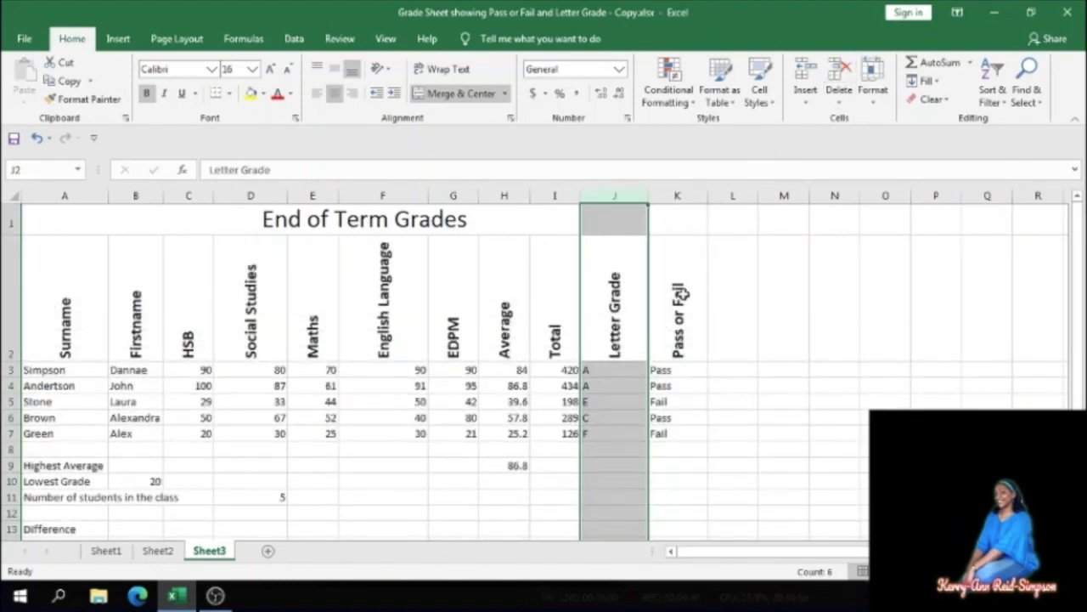
click(688, 464)
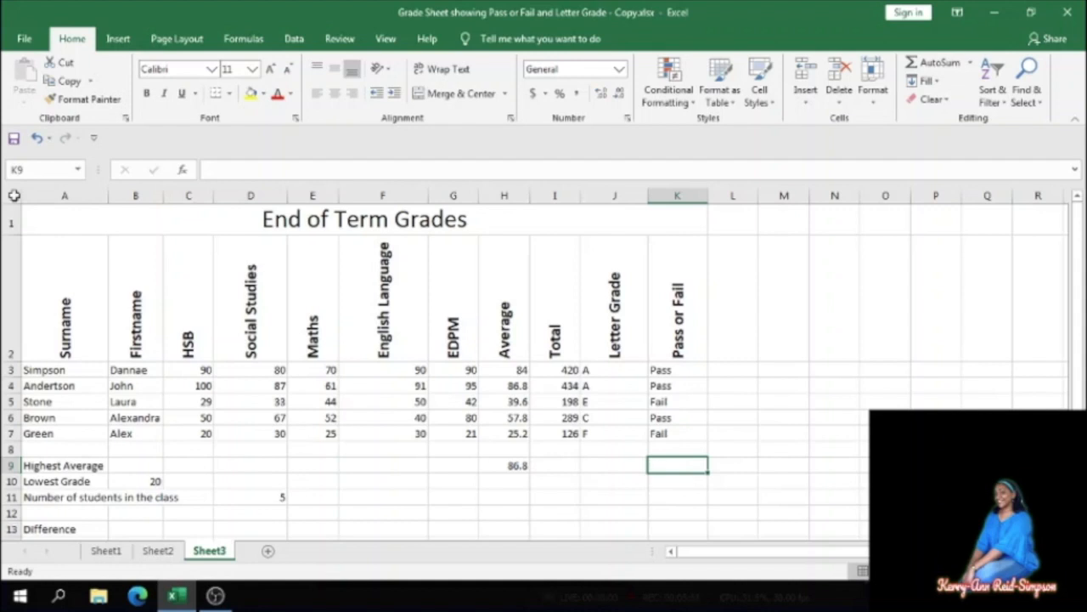
Apply the Input cell style to the entire worksheet
click(14, 196)
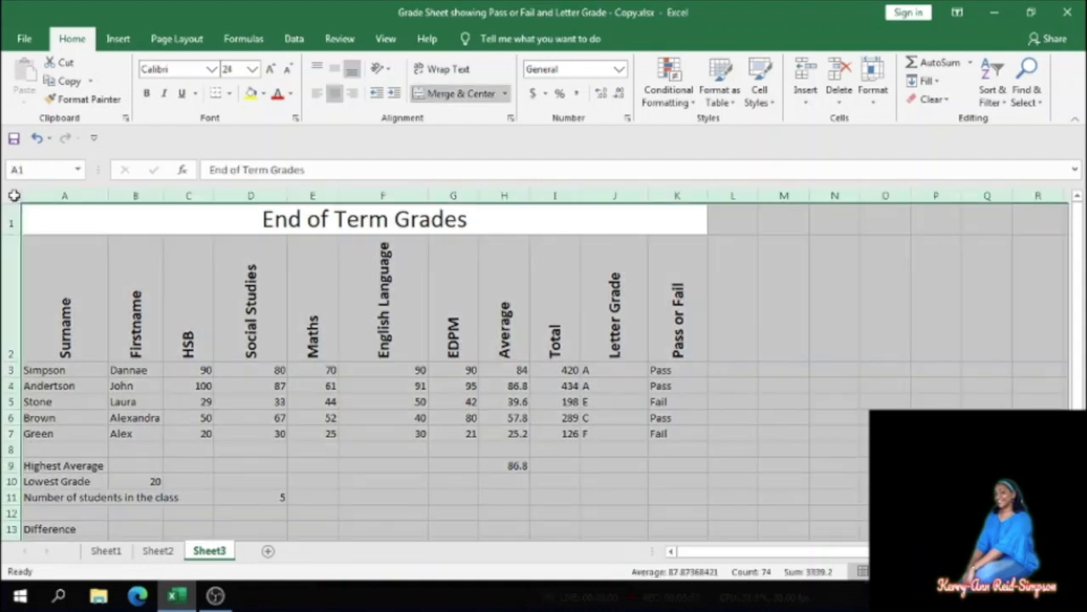
click(750, 83)
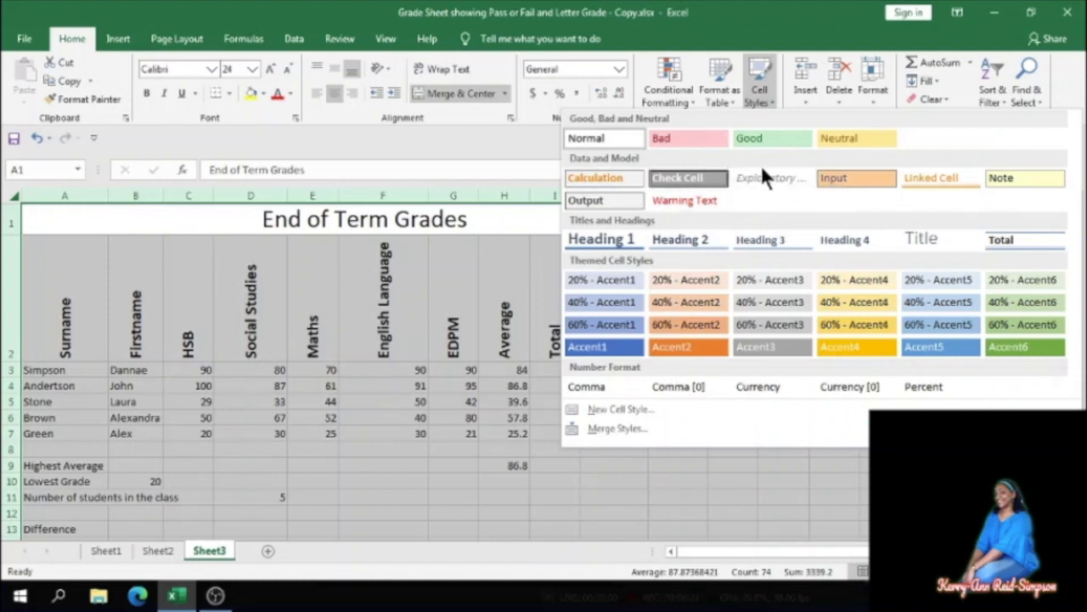
click(848, 178)
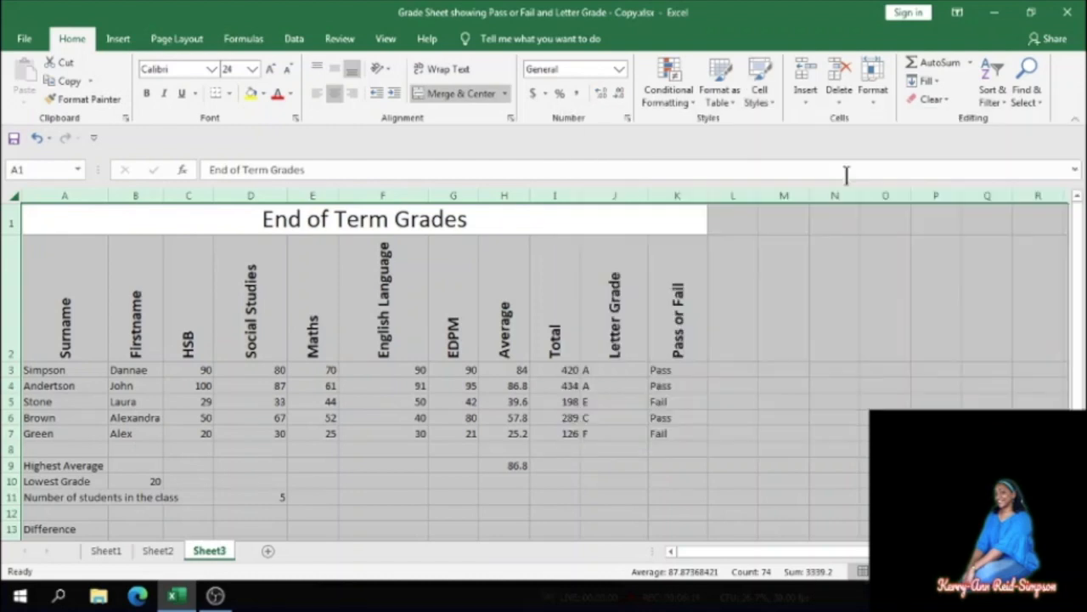
click(554, 413)
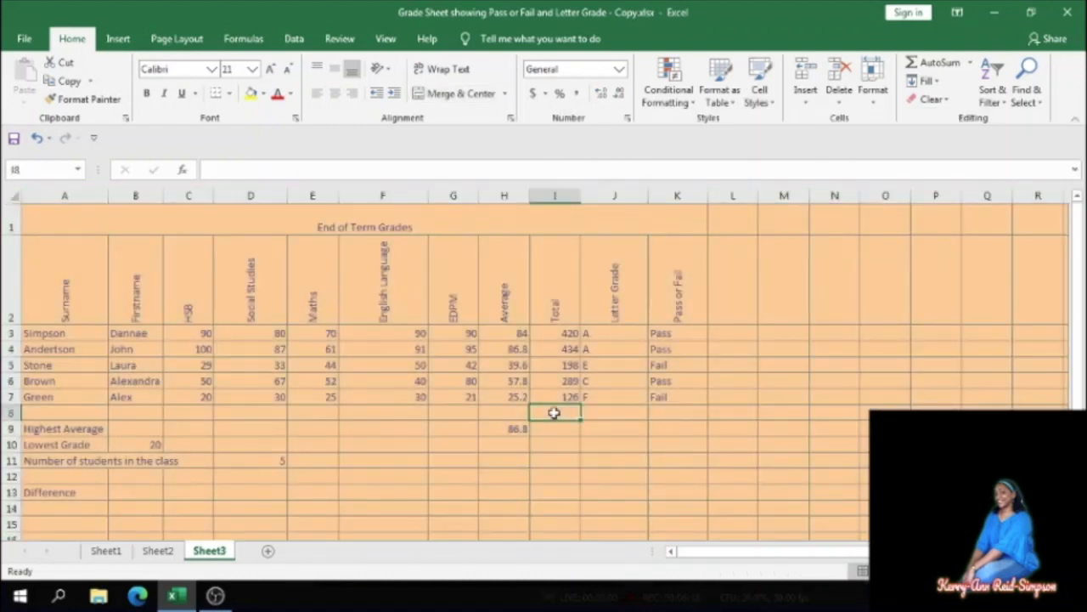
Apply the Output cell style to the entire worksheet
click(14, 197)
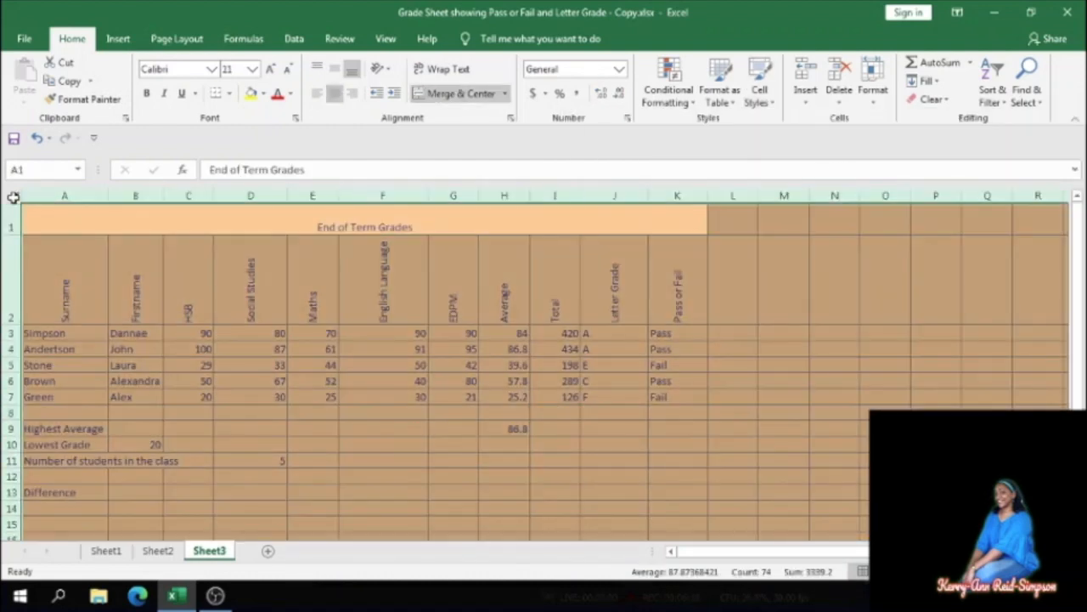
click(759, 94)
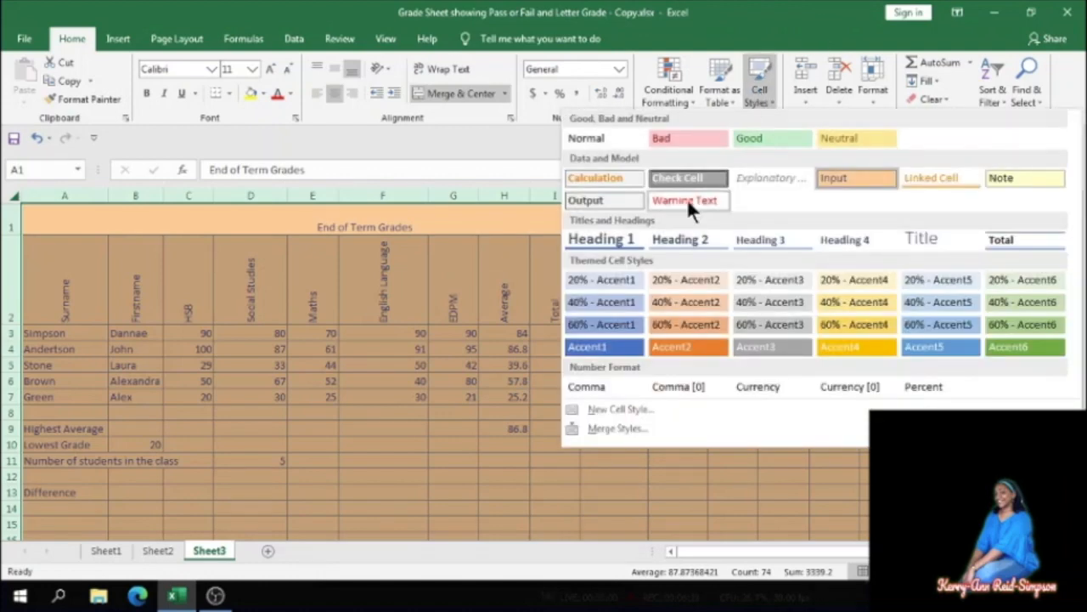
click(635, 202)
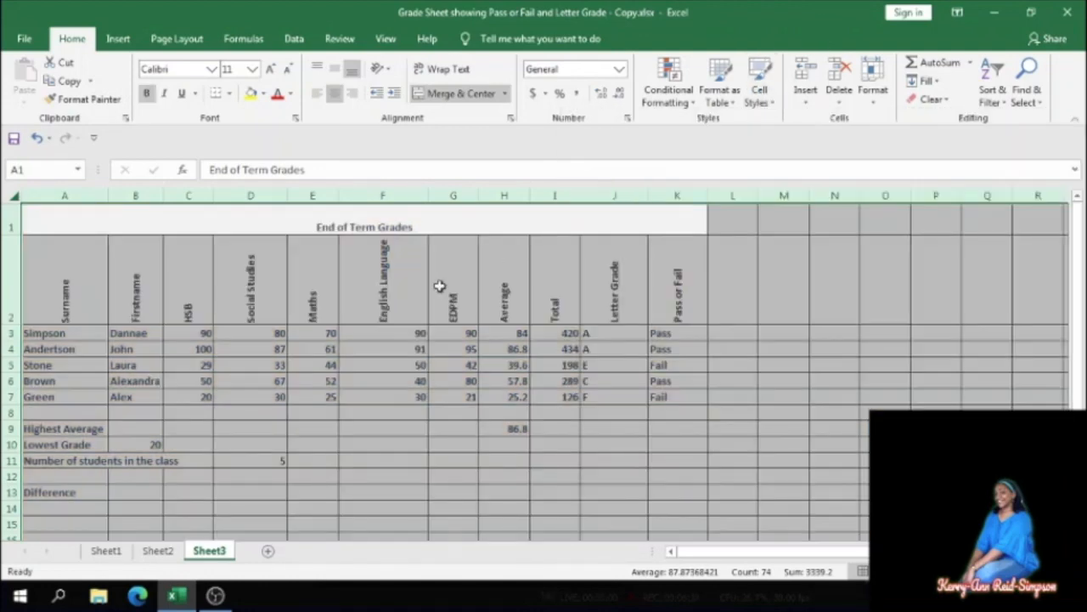
click(375, 316)
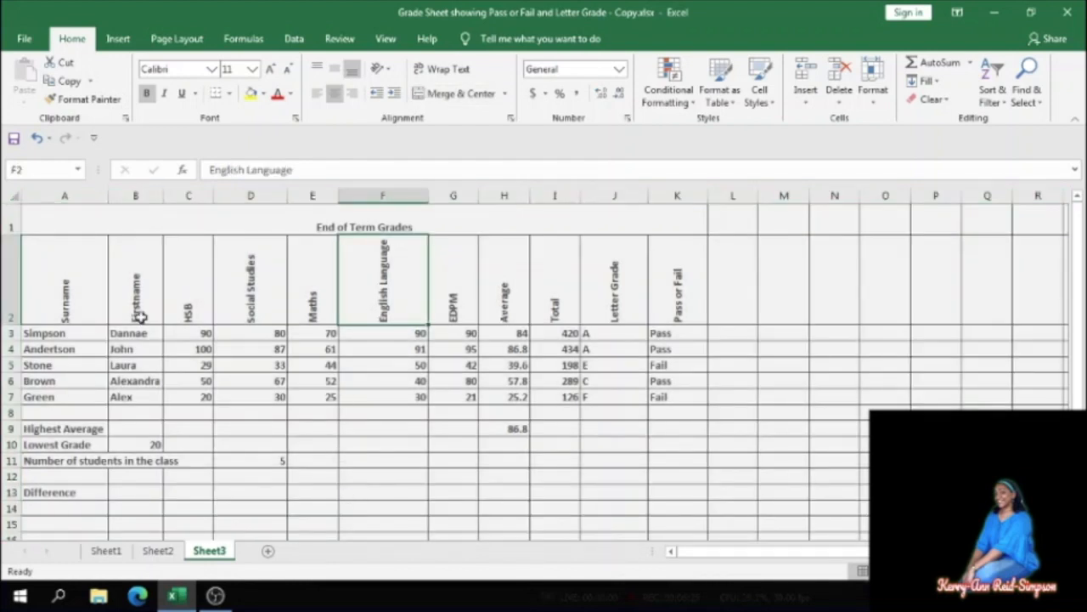
Apply the Linked Cell style to the title row, row 1
click(11, 226)
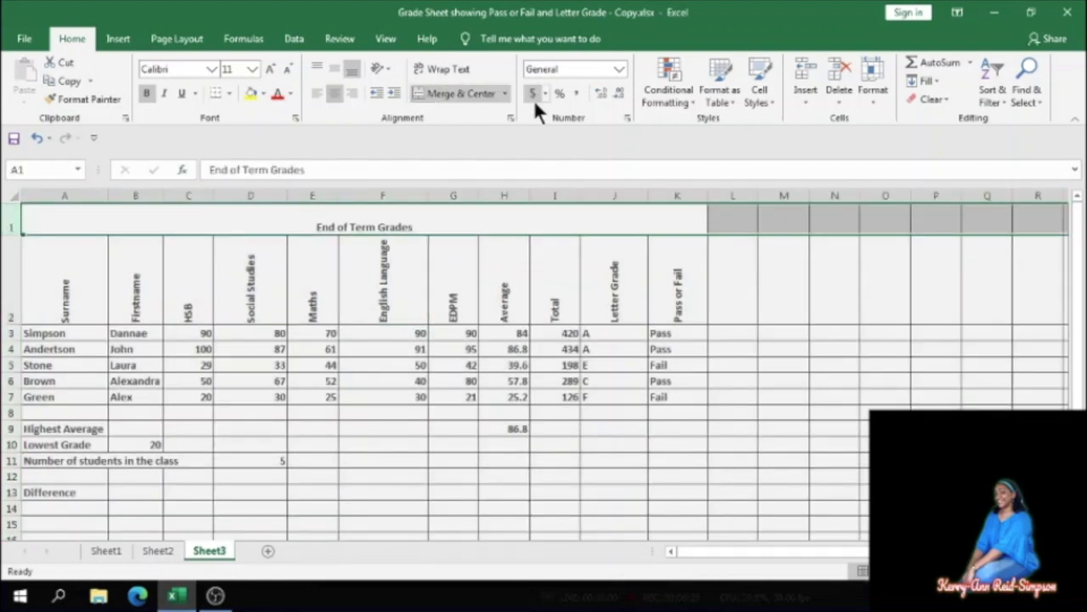
click(757, 88)
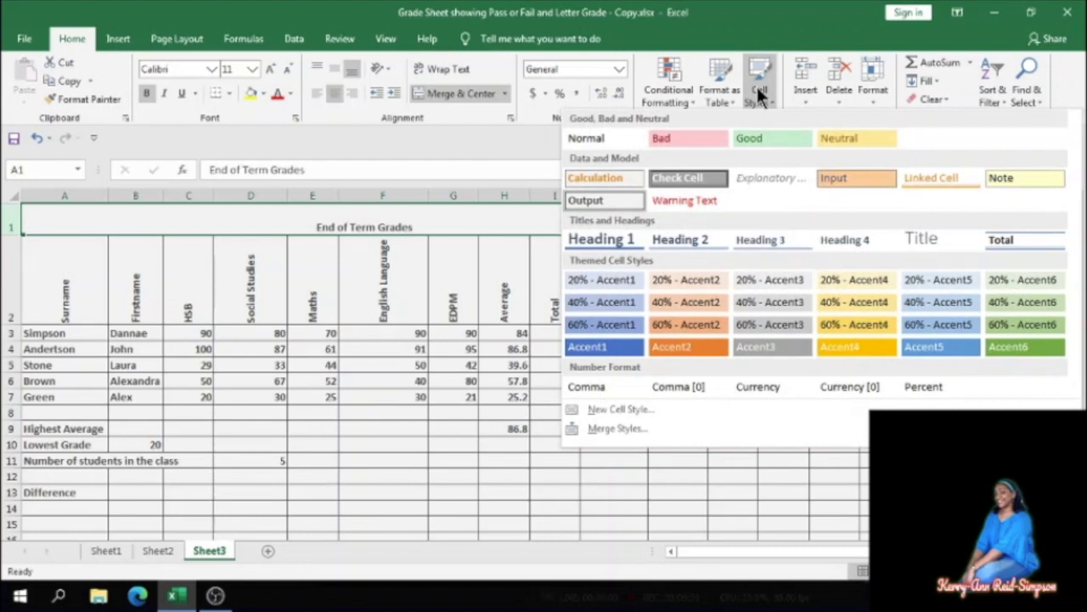
click(922, 177)
click(553, 400)
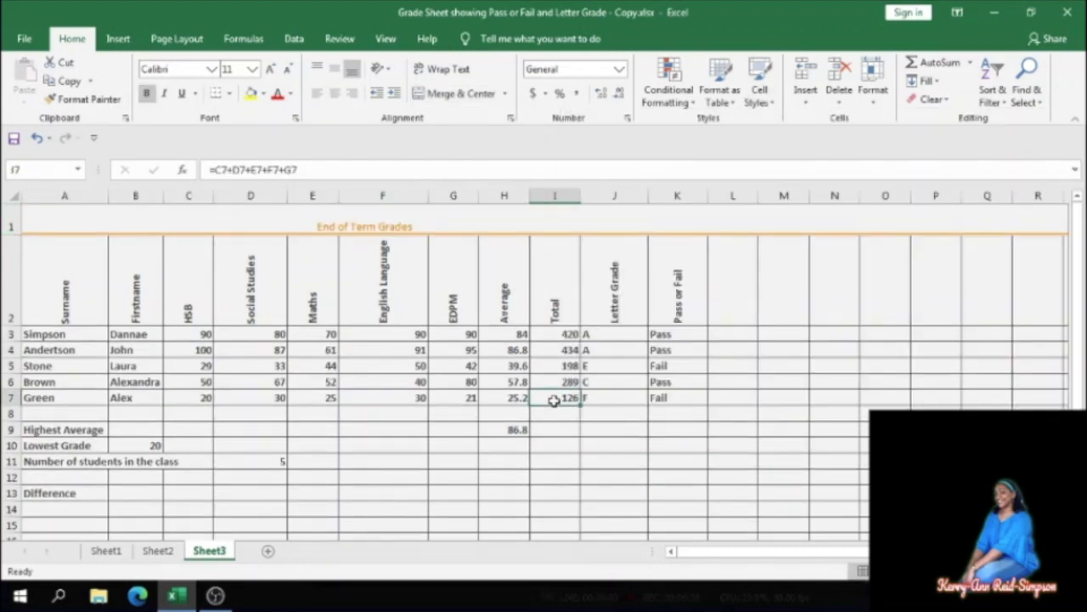
Apply the Neutral cell style to the entire worksheet
click(15, 195)
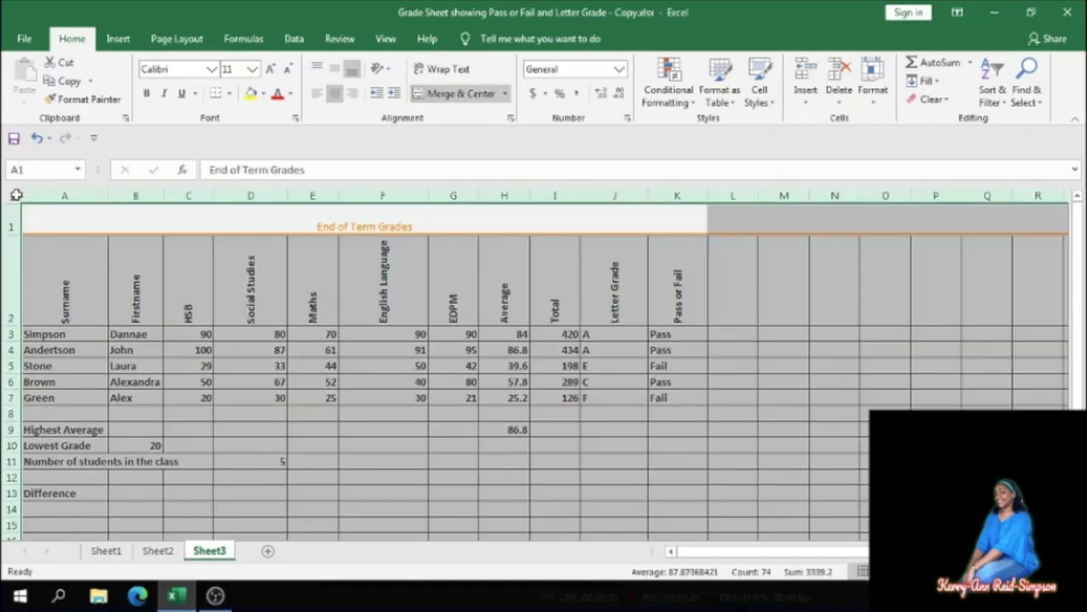
click(758, 93)
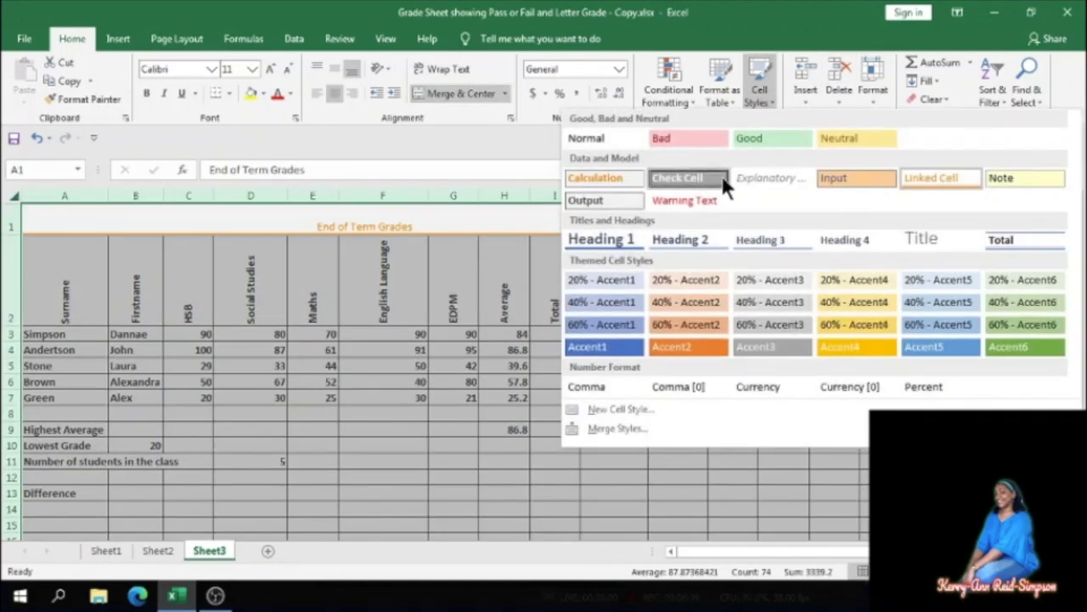
click(828, 142)
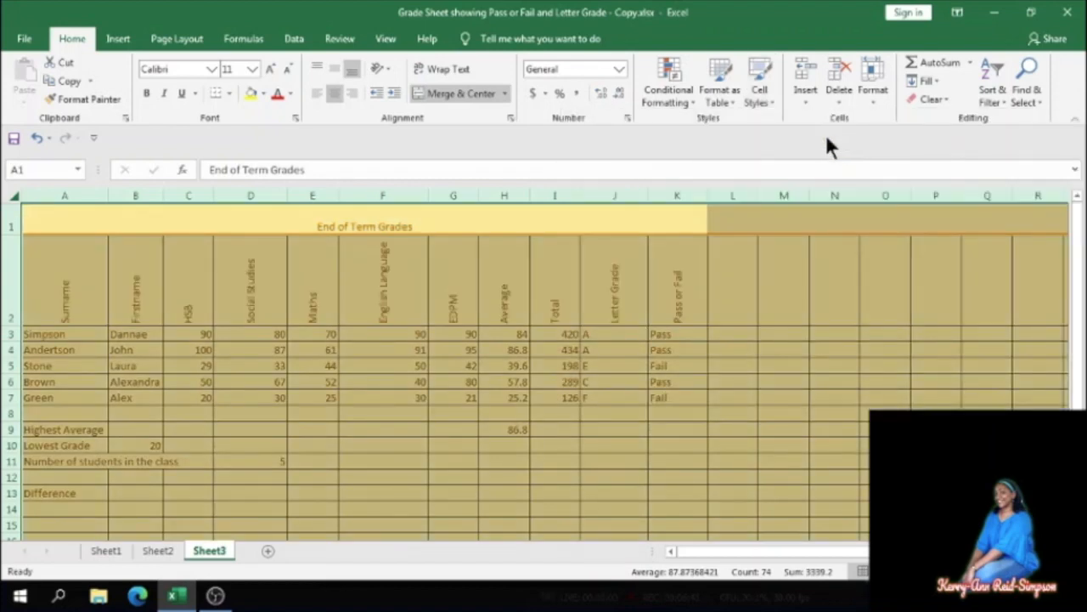
click(389, 316)
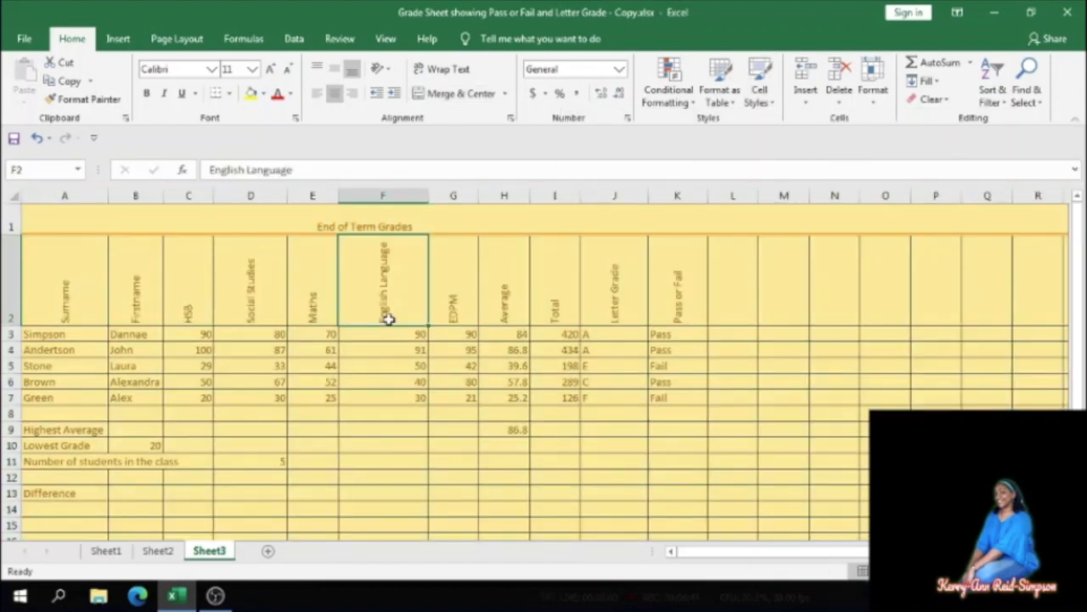
Apply the Warning Text cell style to the entire worksheet
click(8, 196)
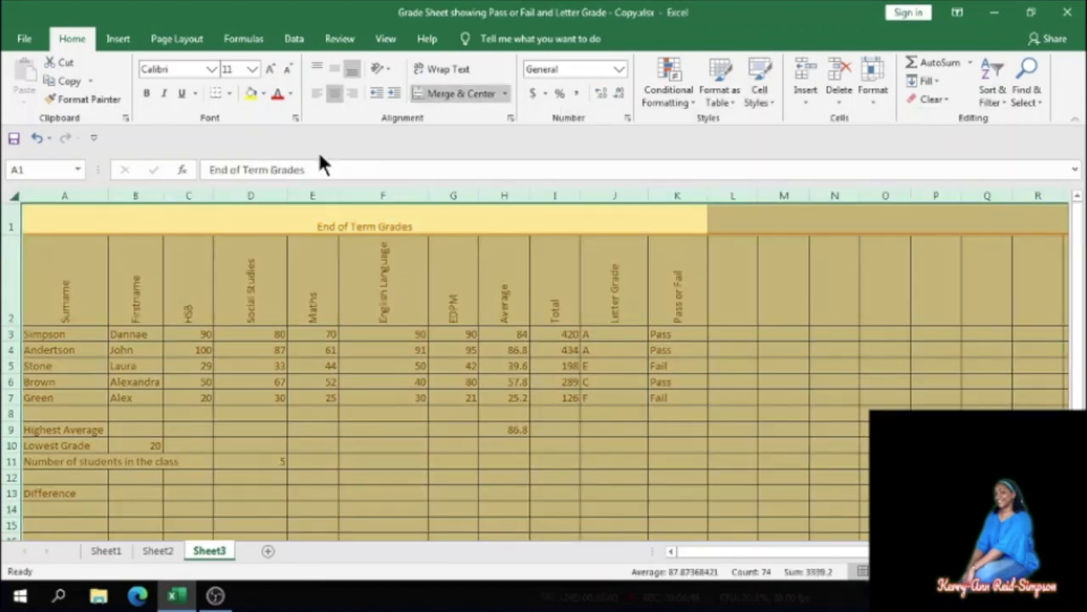
click(754, 89)
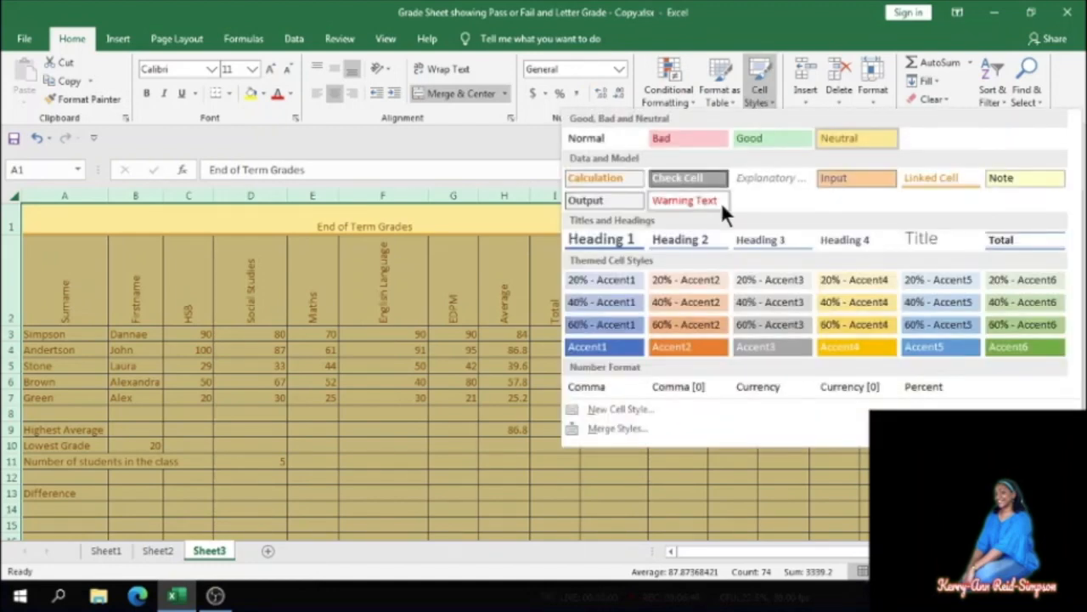
click(680, 197)
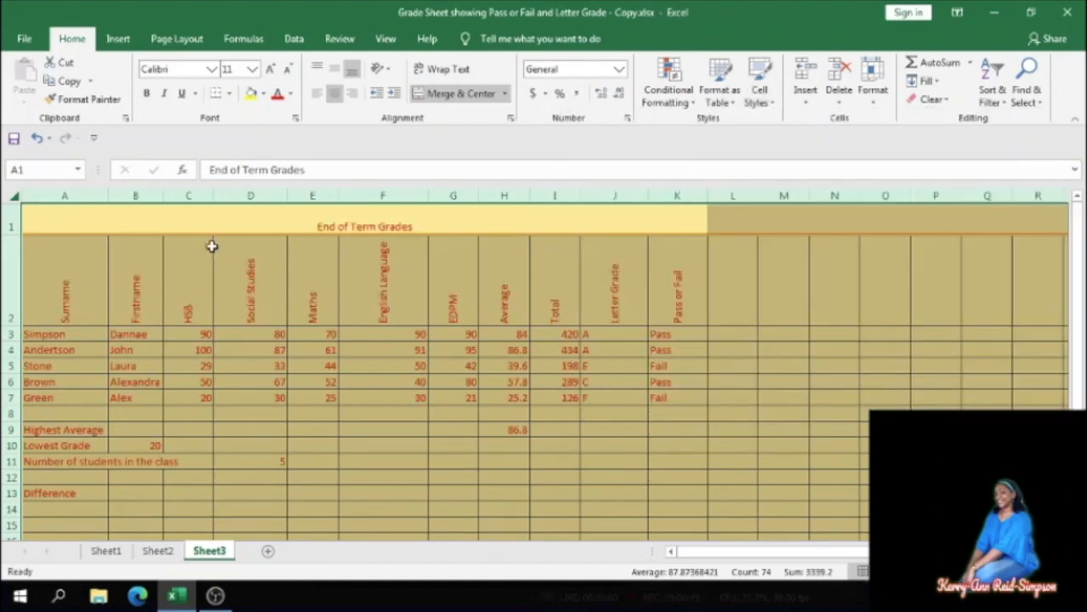
click(136, 268)
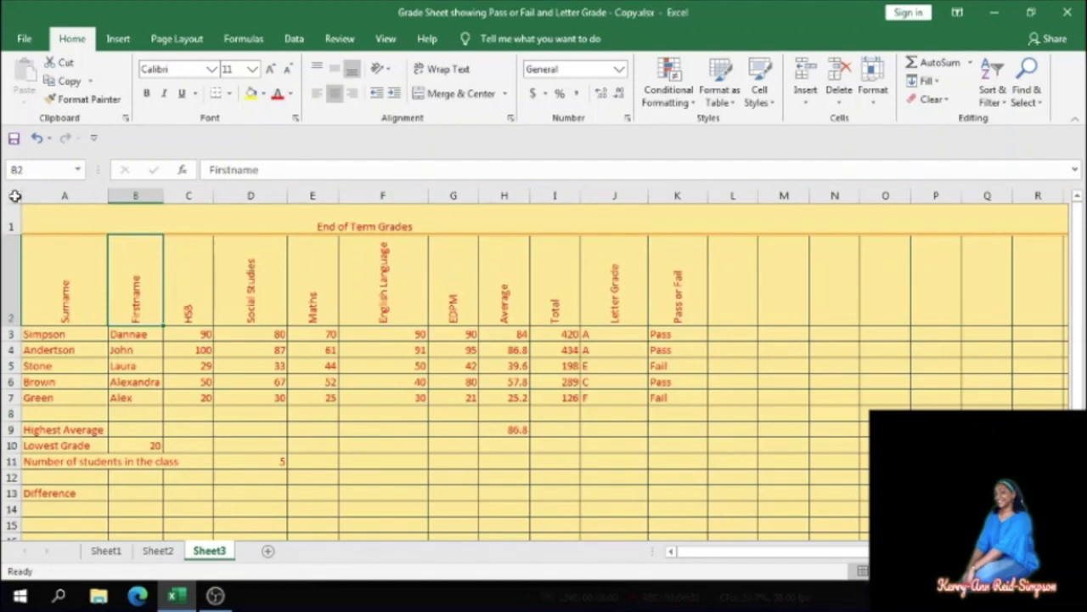
Undo the cell styles applied to the worksheet, back to the plain grade sheet formatting
click(34, 141)
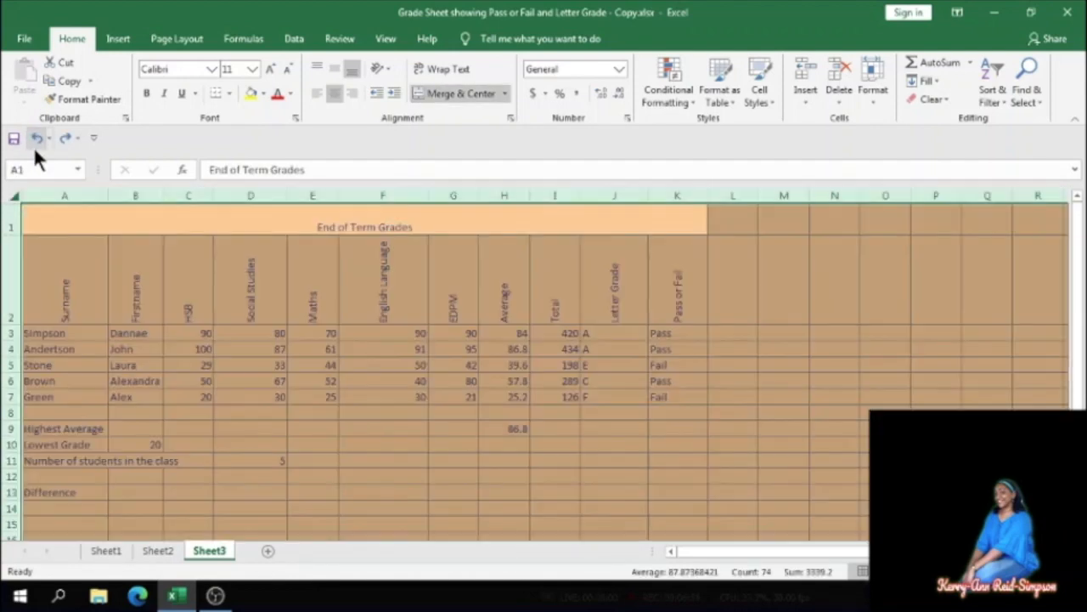
click(35, 140)
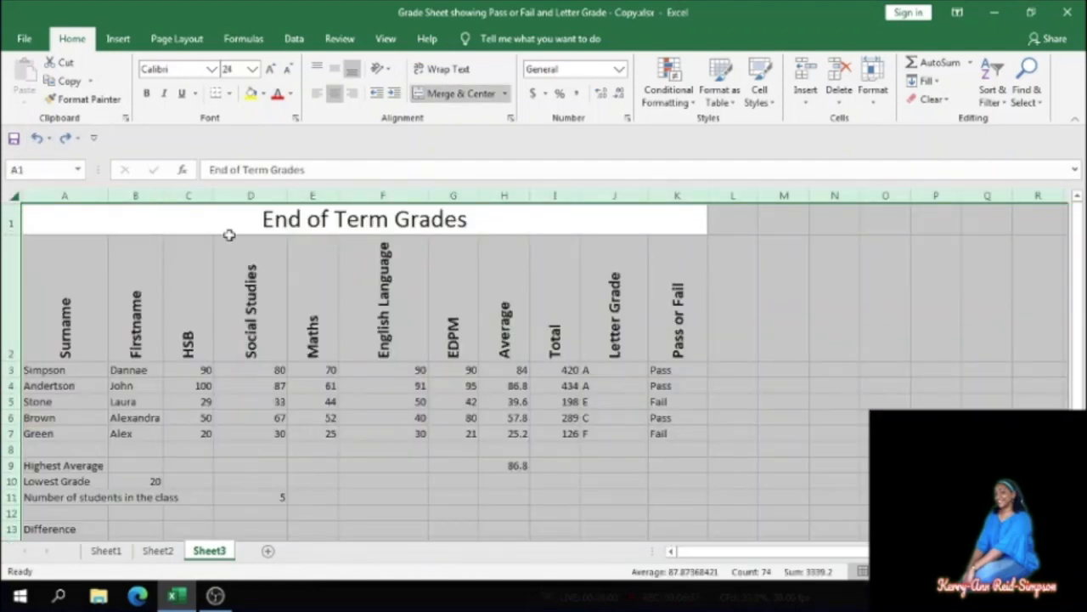
click(248, 288)
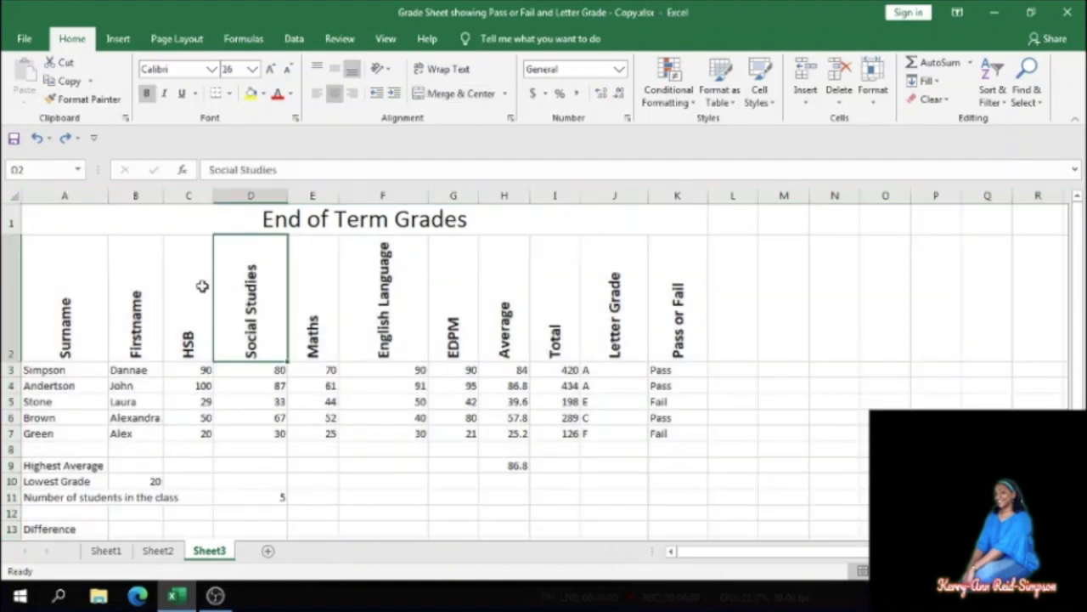
Fill the Surname column with pale gold and the Firstname column with a deeper gold
click(77, 195)
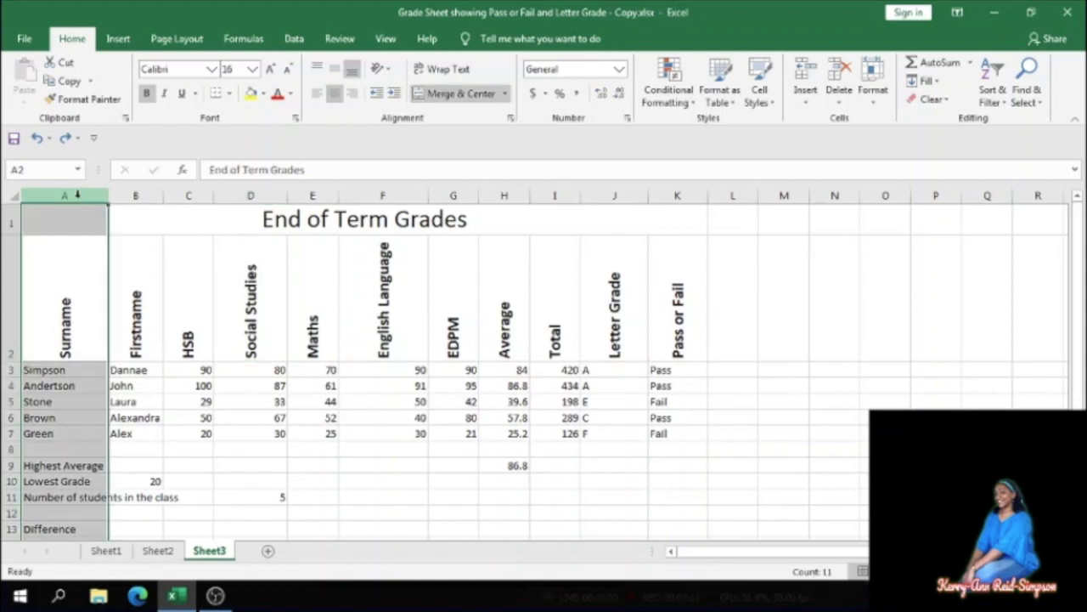
click(263, 95)
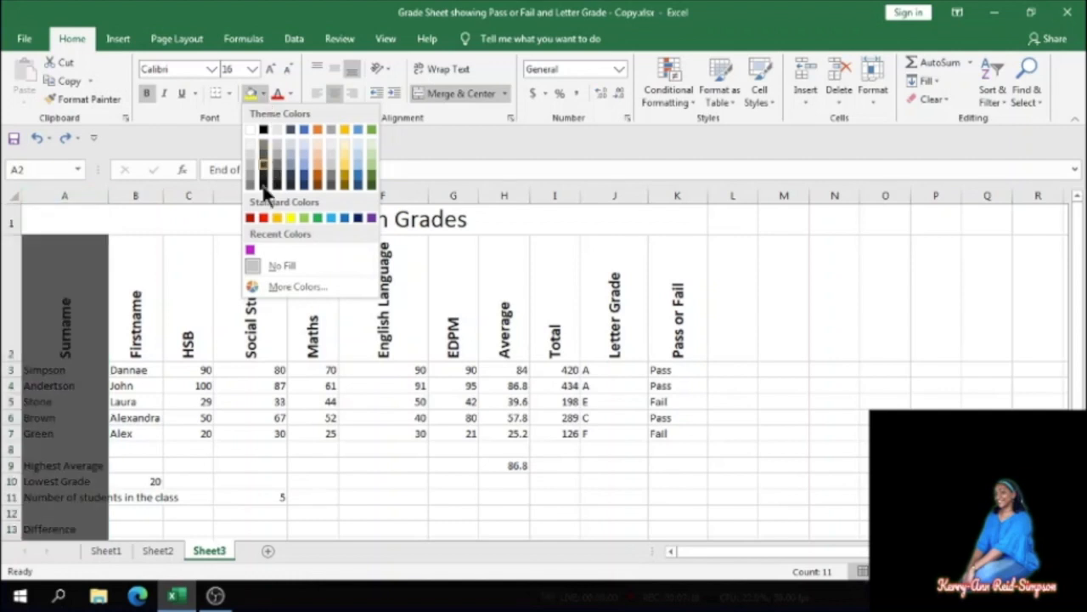
click(347, 146)
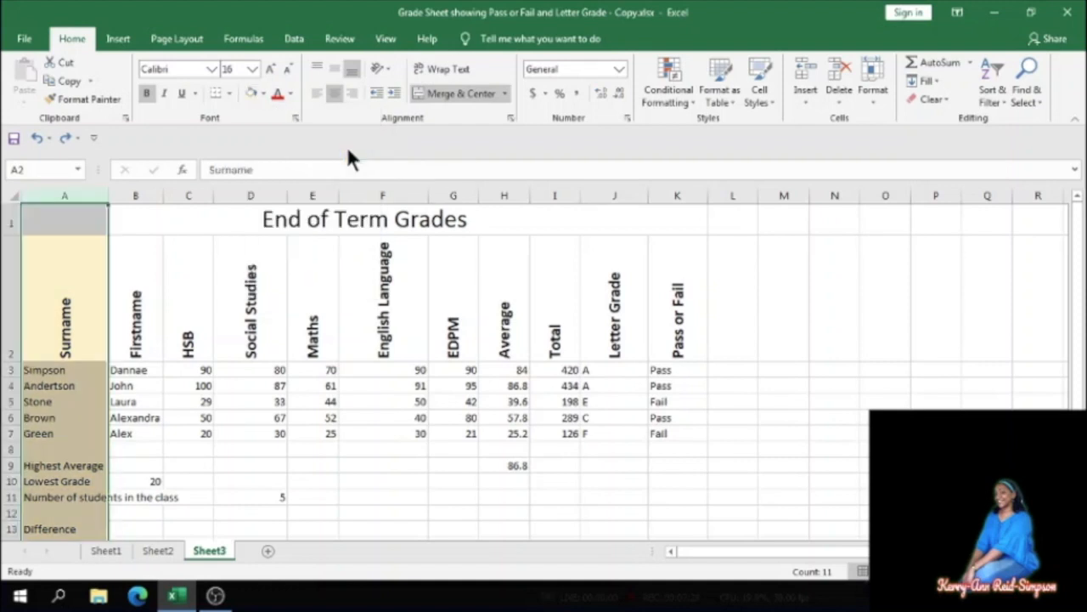
click(128, 221)
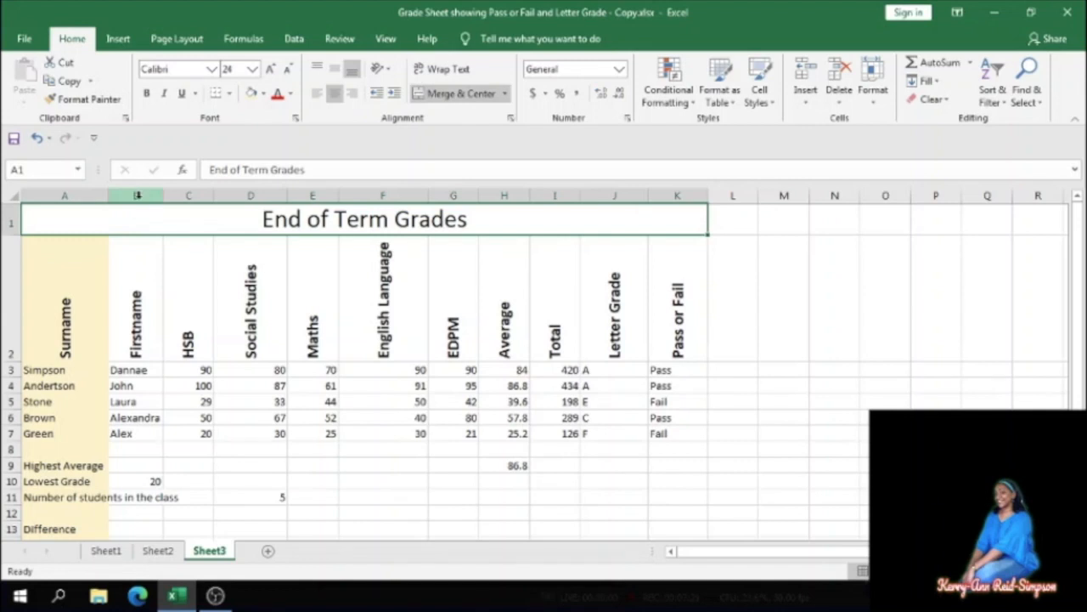
click(137, 196)
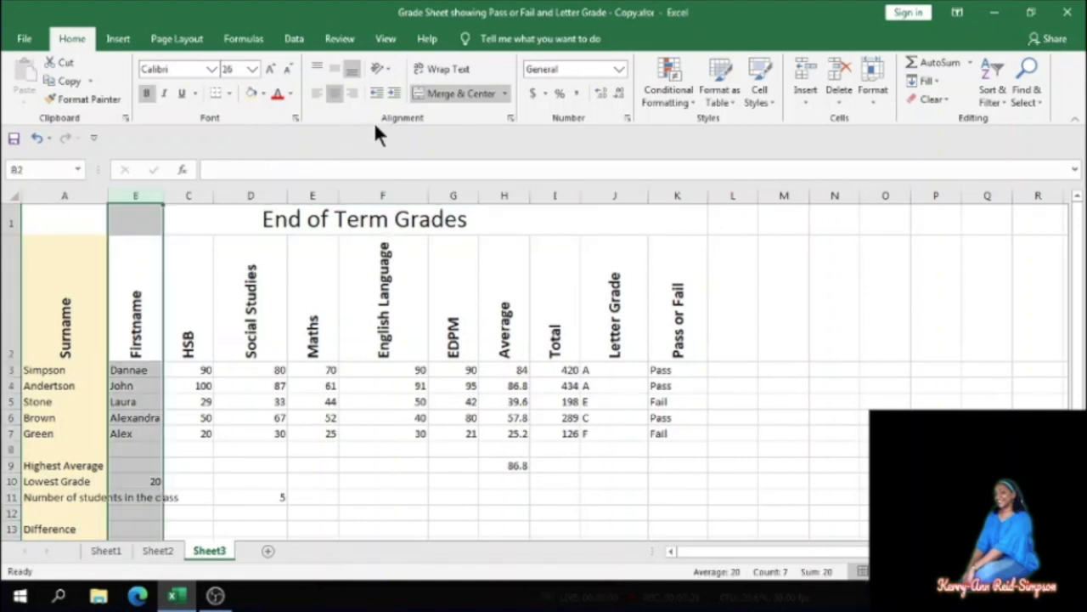
click(262, 91)
click(345, 164)
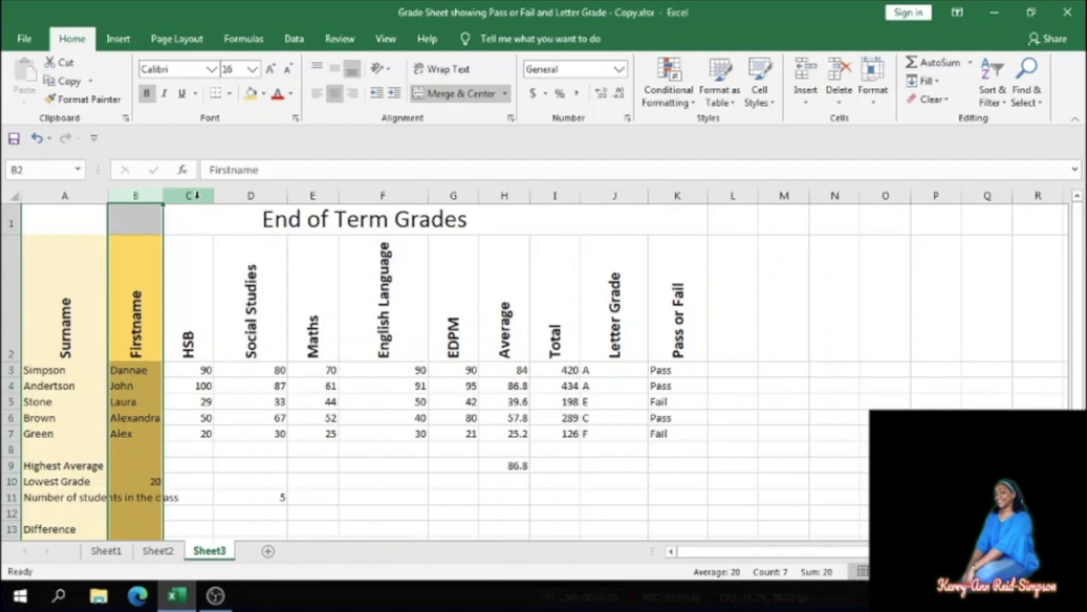
Fill the HSB column with light blue and the Social Studies column with light green
click(196, 196)
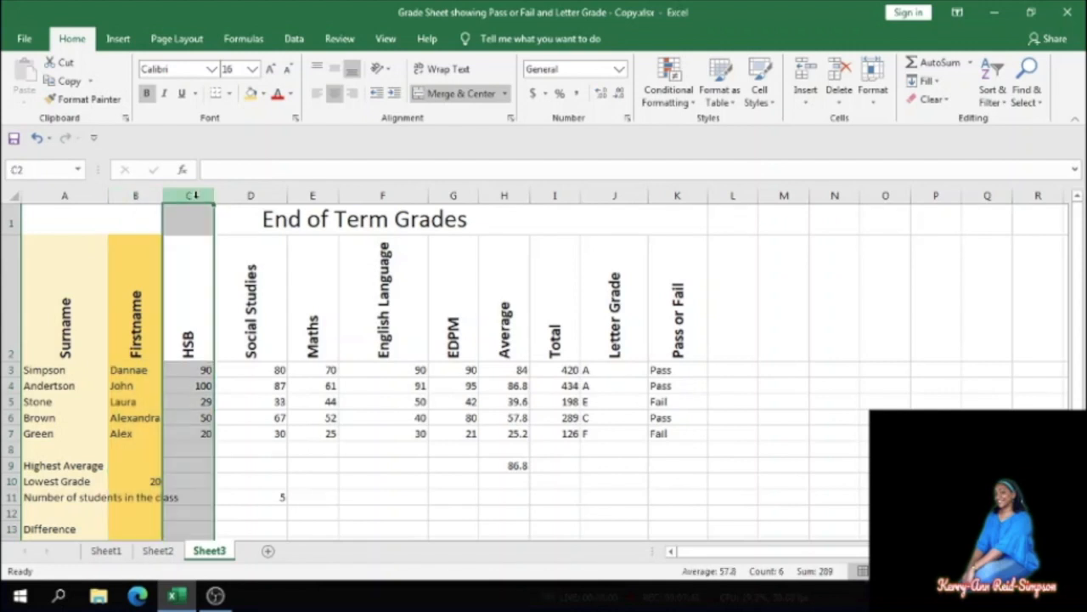
click(262, 94)
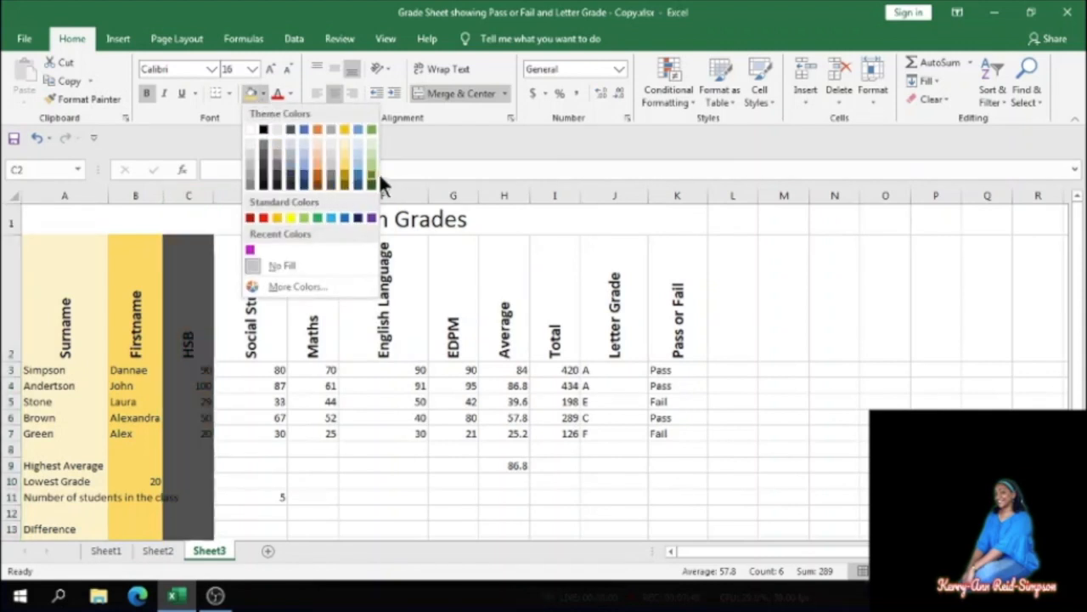
click(357, 152)
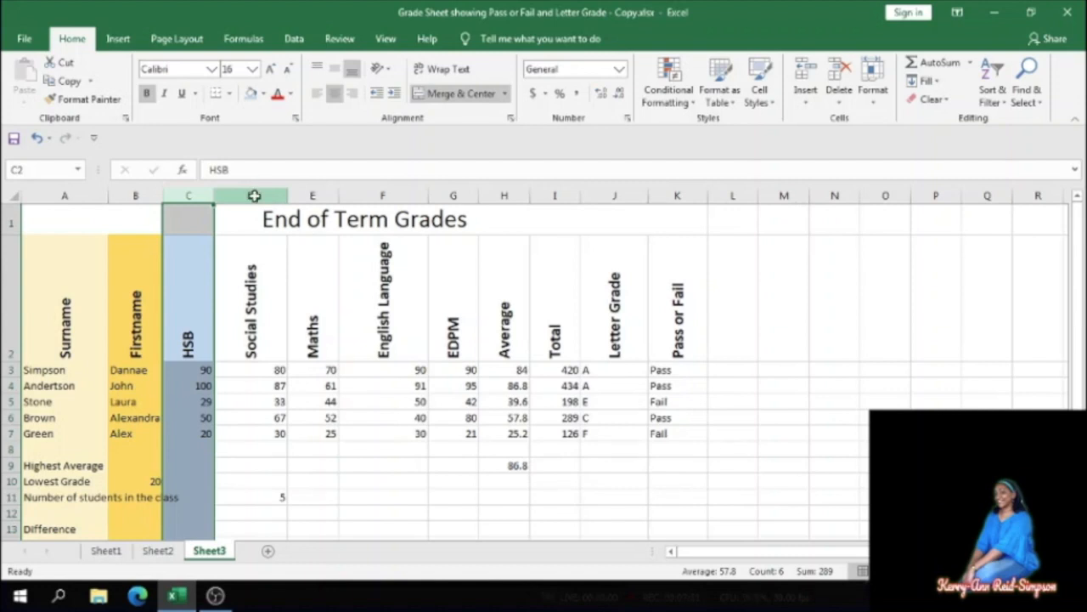
click(252, 195)
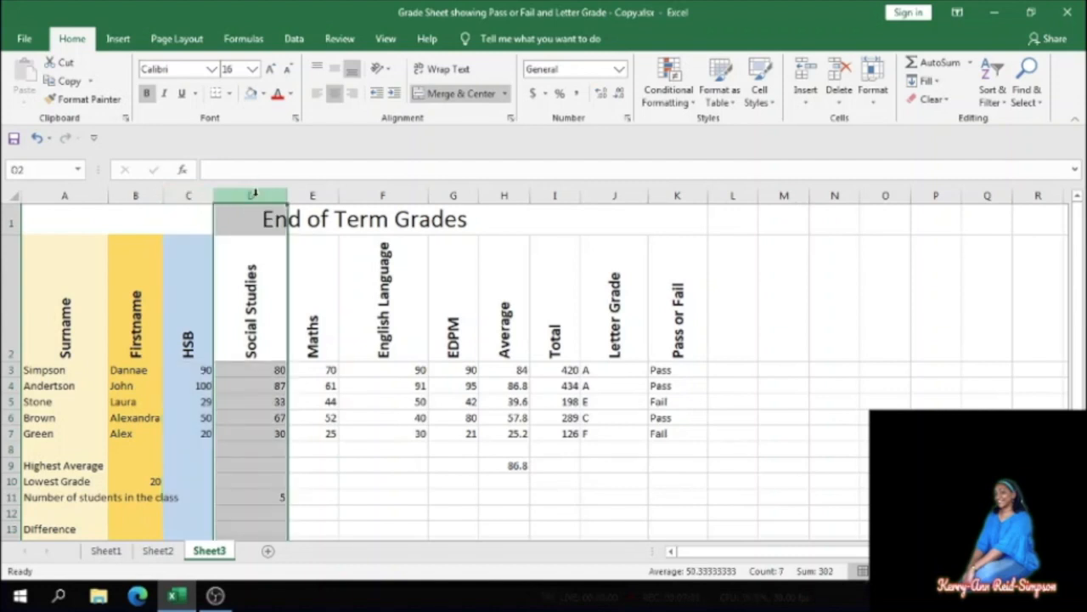
click(263, 91)
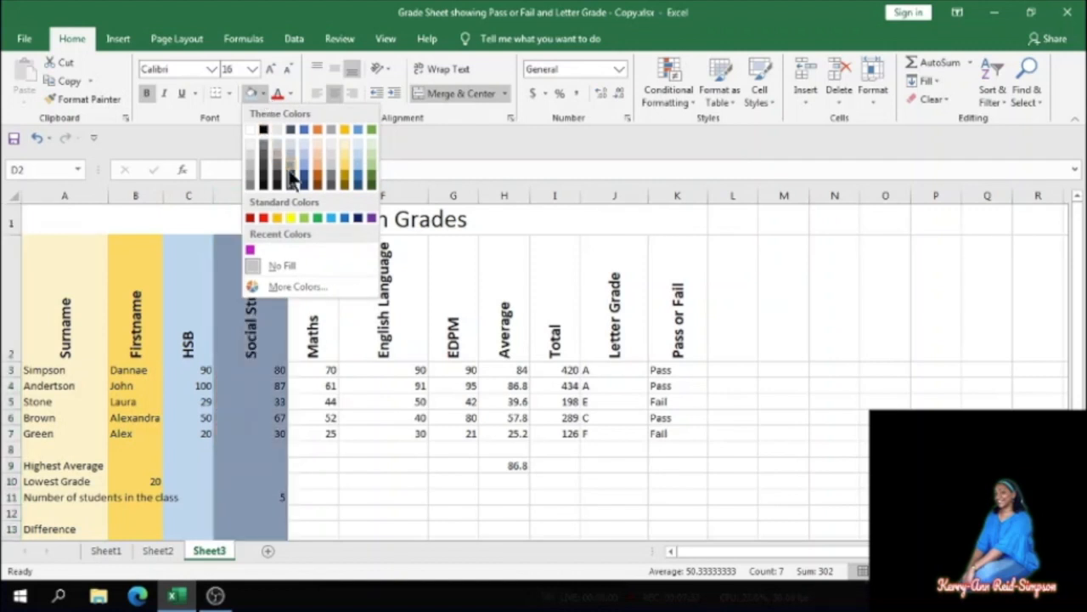
click(369, 156)
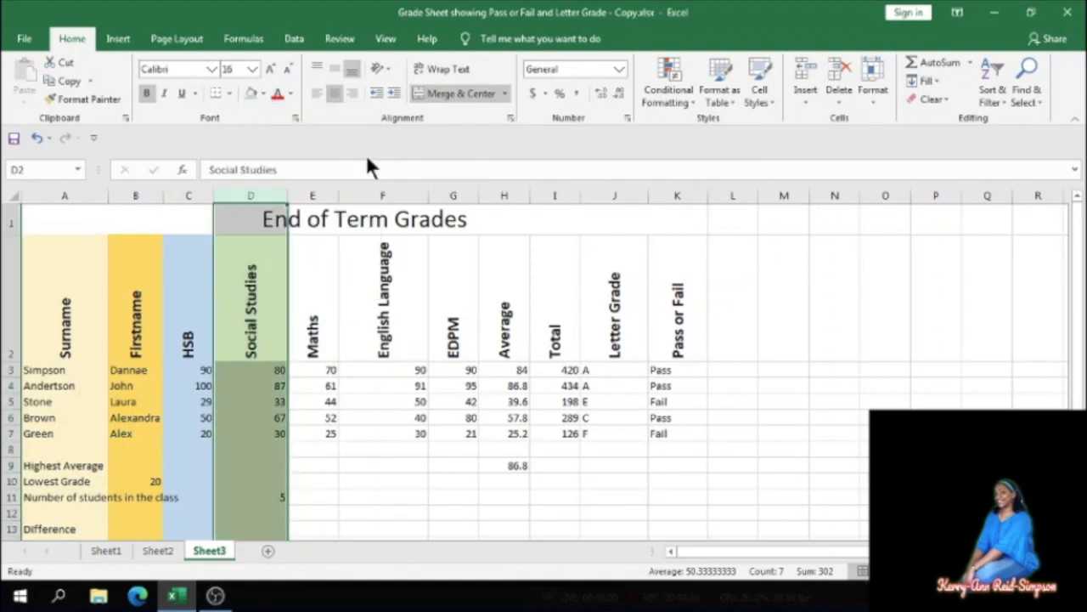
Fill the Maths column with light orange and the English Language column with pale blue
click(313, 196)
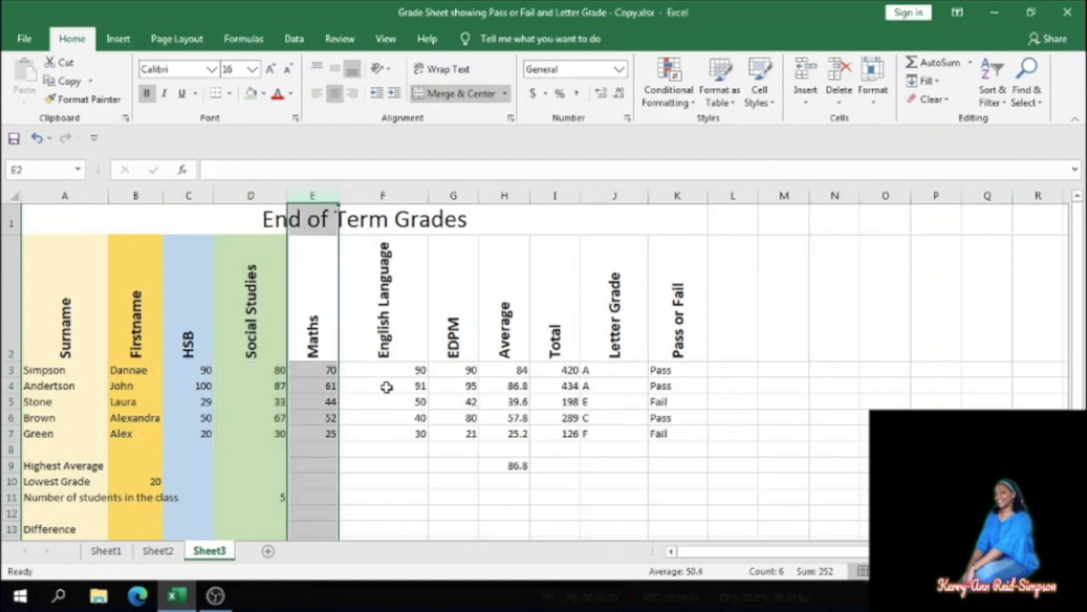
click(263, 93)
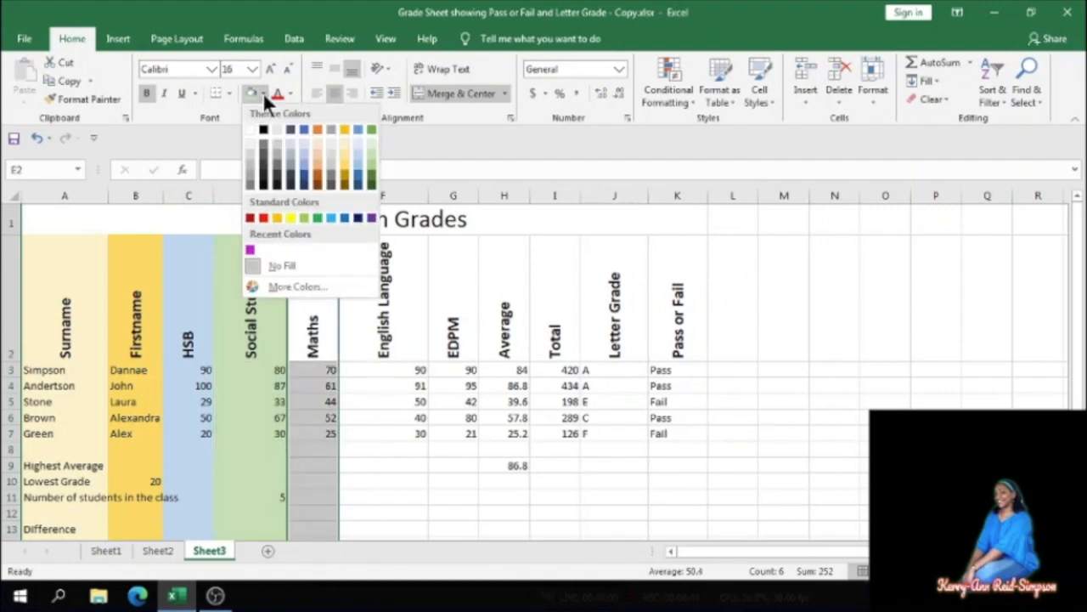
click(320, 176)
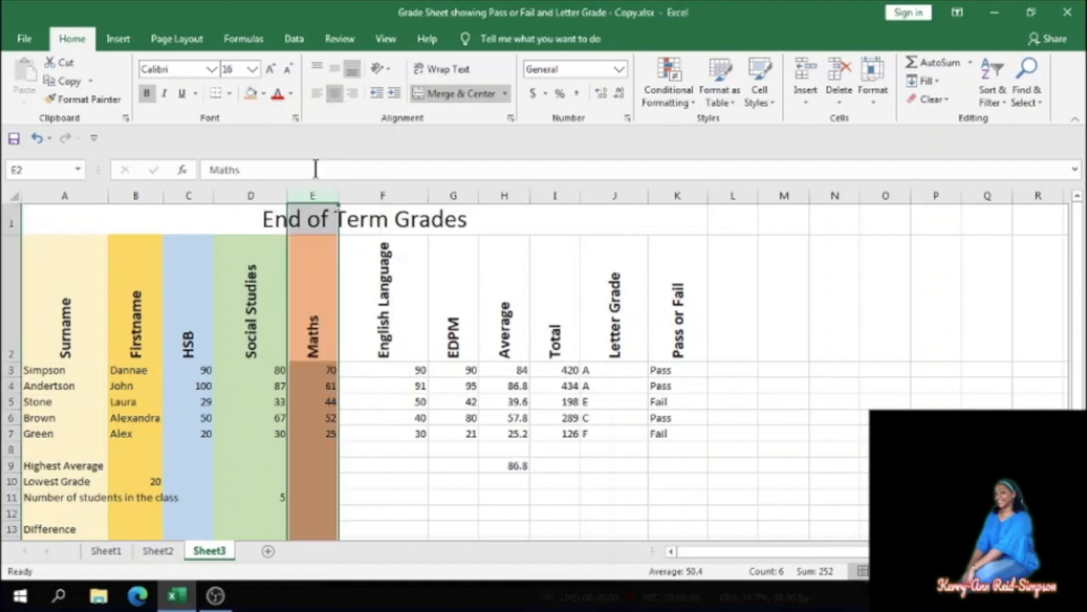
click(394, 191)
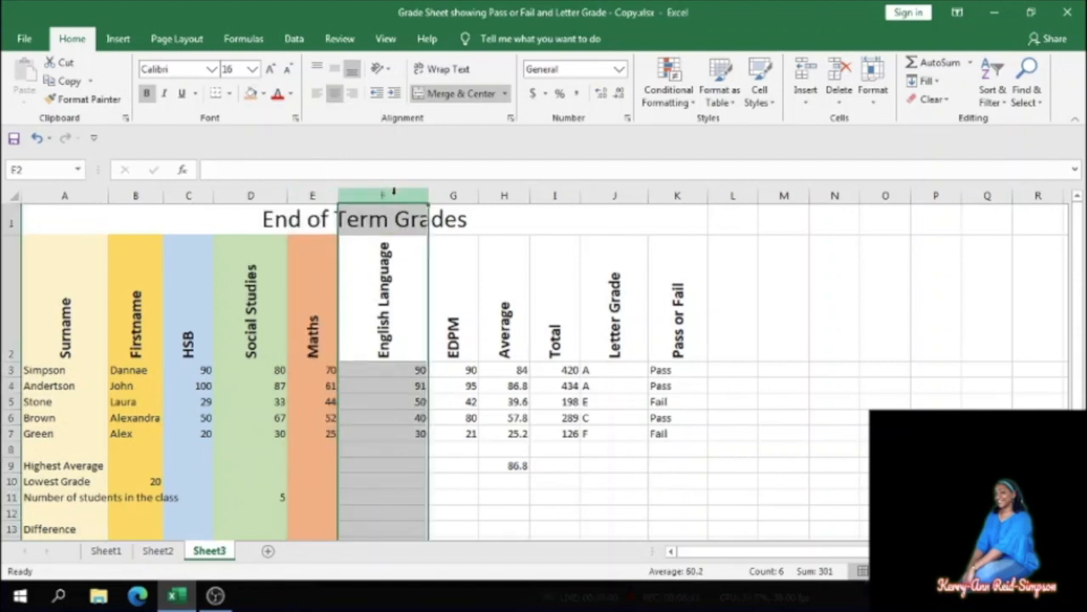
click(259, 91)
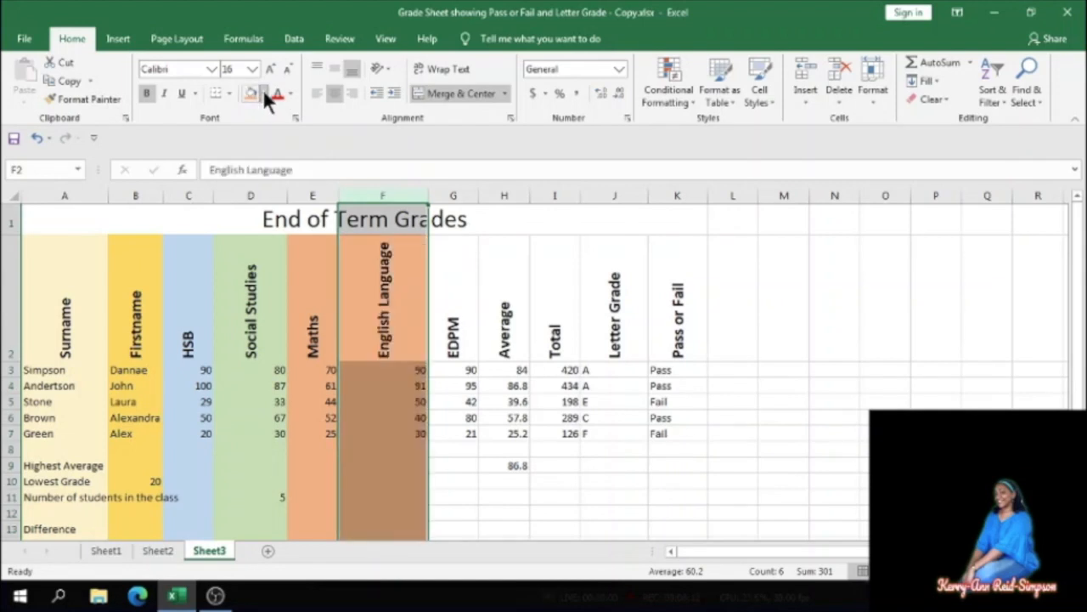
click(263, 90)
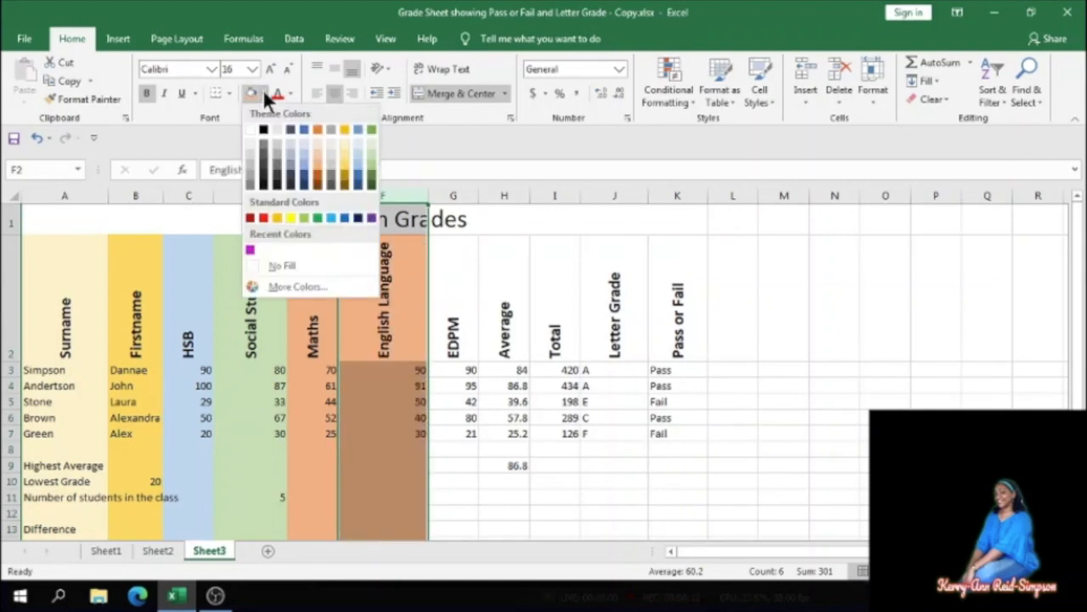
click(303, 141)
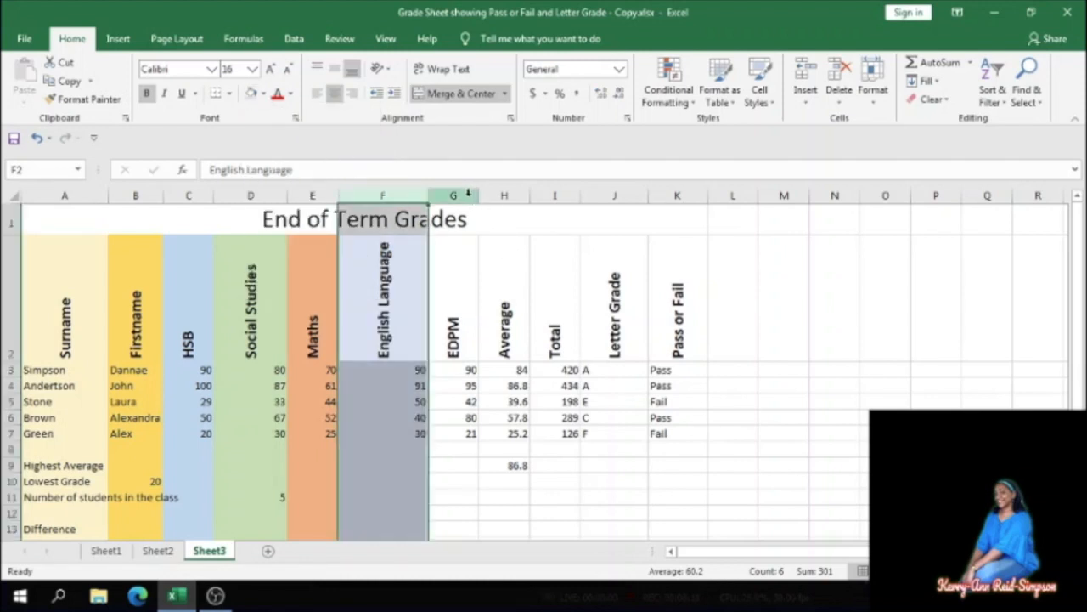
click(505, 288)
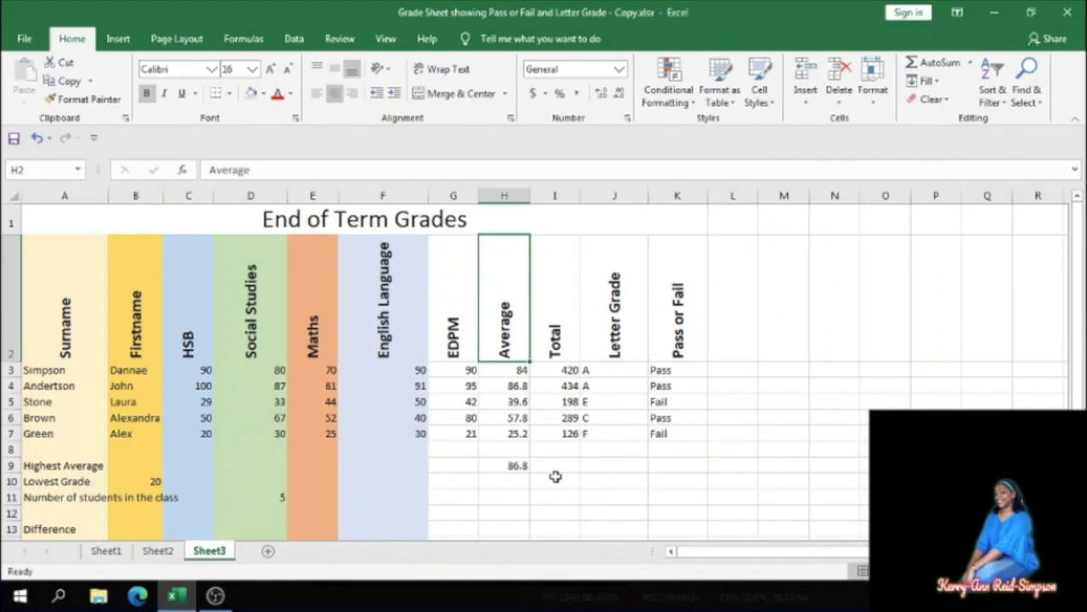
Format the student averages in H3:H7 and the highest average in H9 as Number with 0 decimal places
click(494, 486)
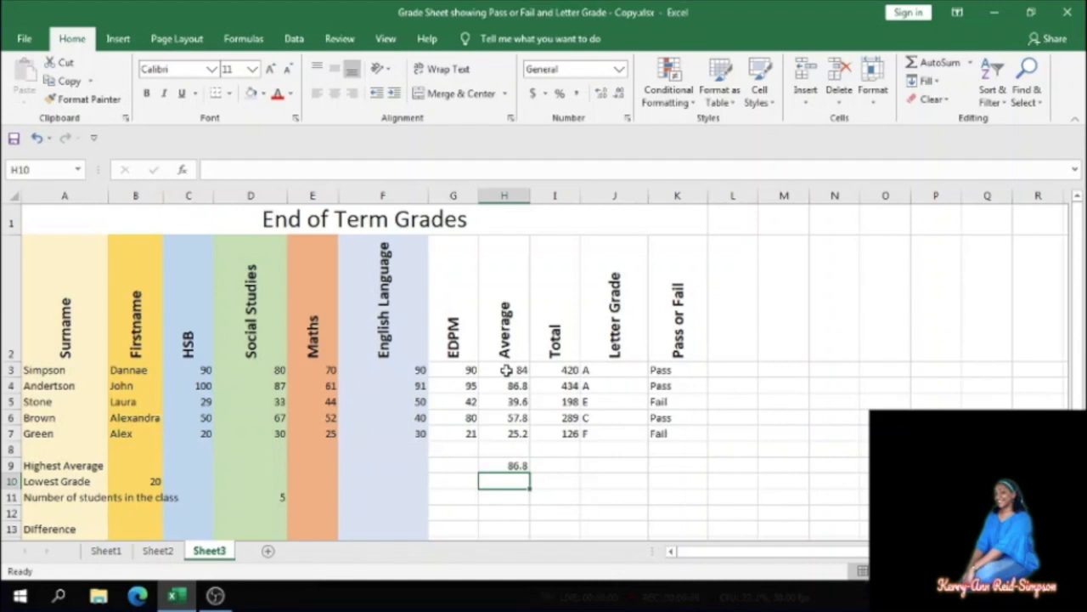
drag(506, 370, 508, 430)
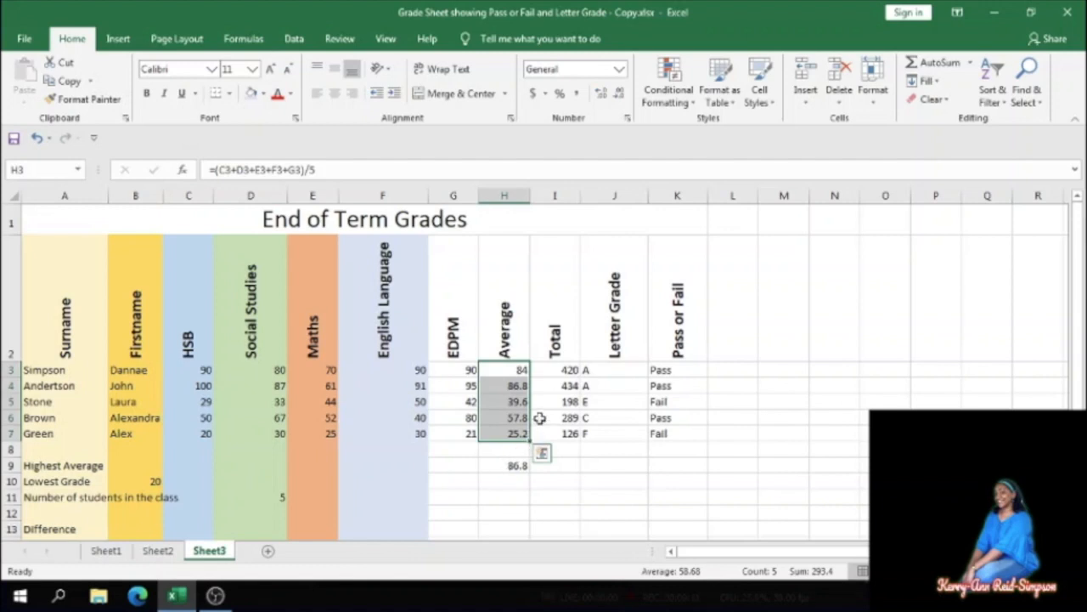
ctrl+click(503, 466)
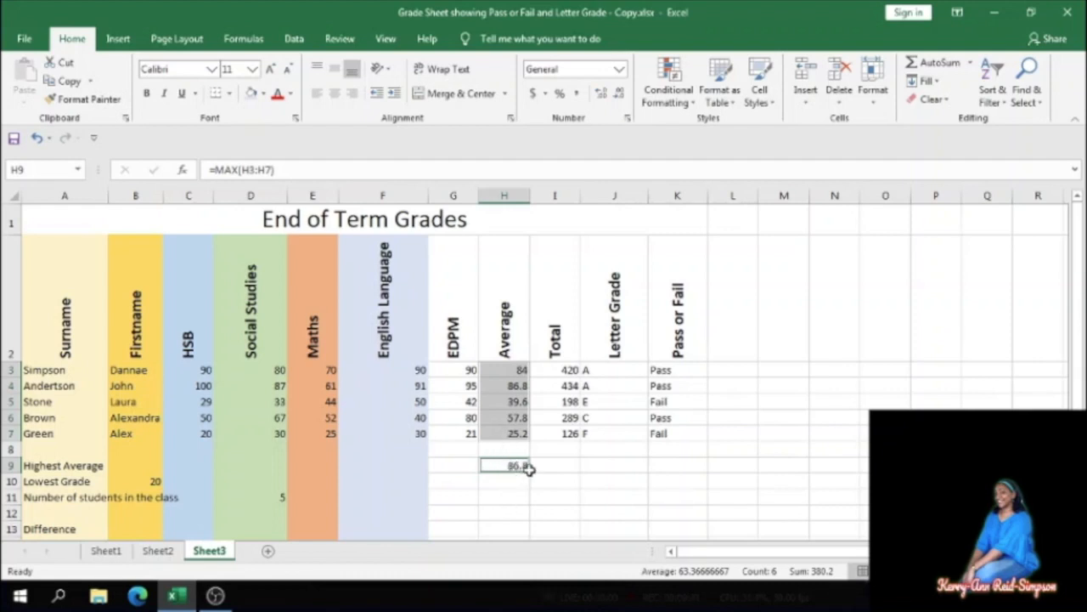
click(875, 90)
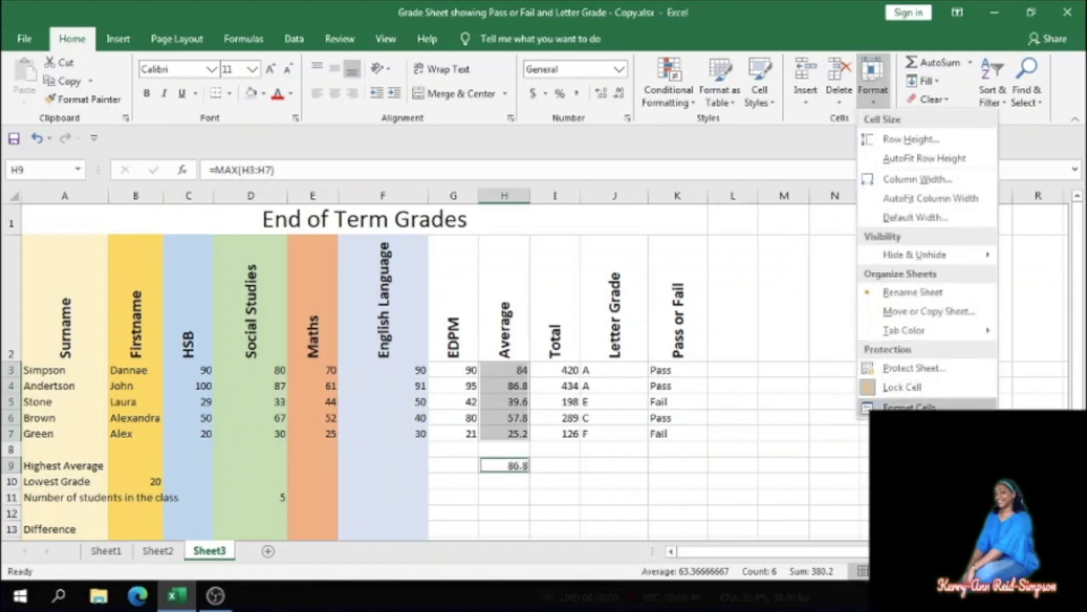
click(909, 407)
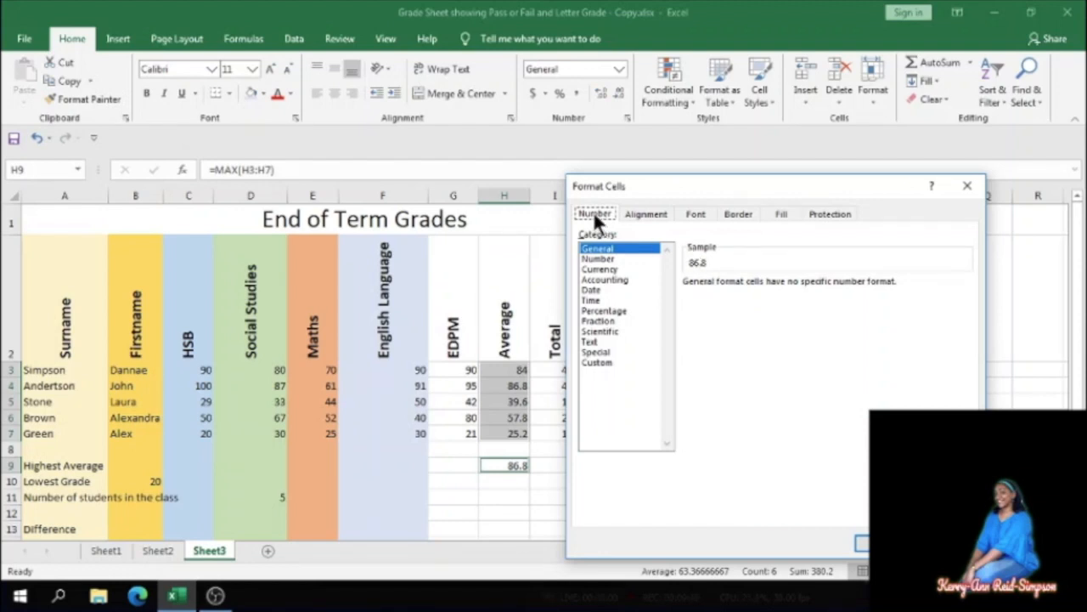
click(610, 258)
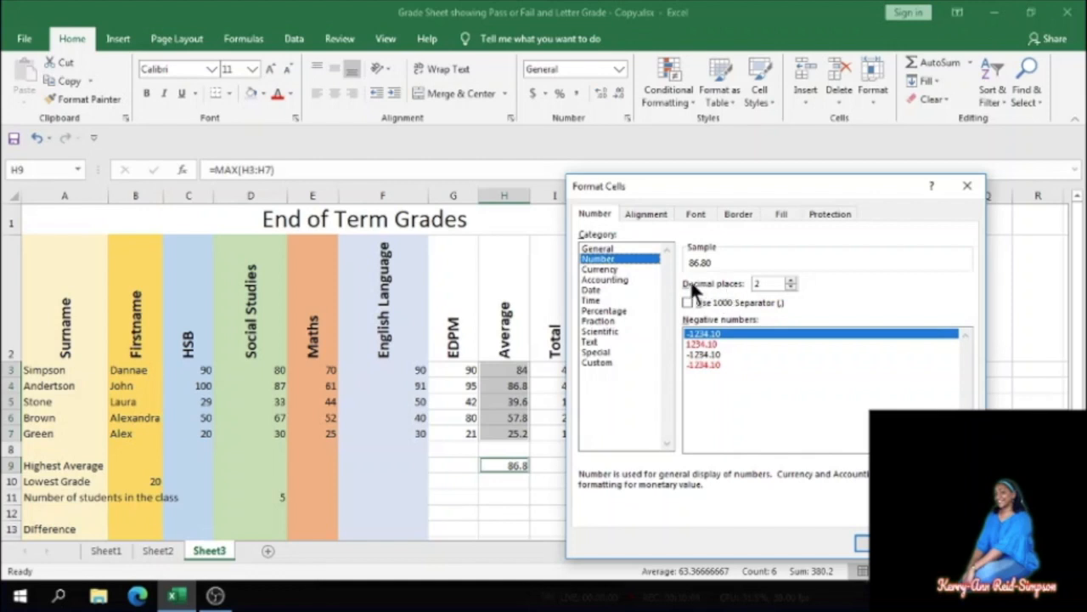
click(790, 286)
click(790, 286)
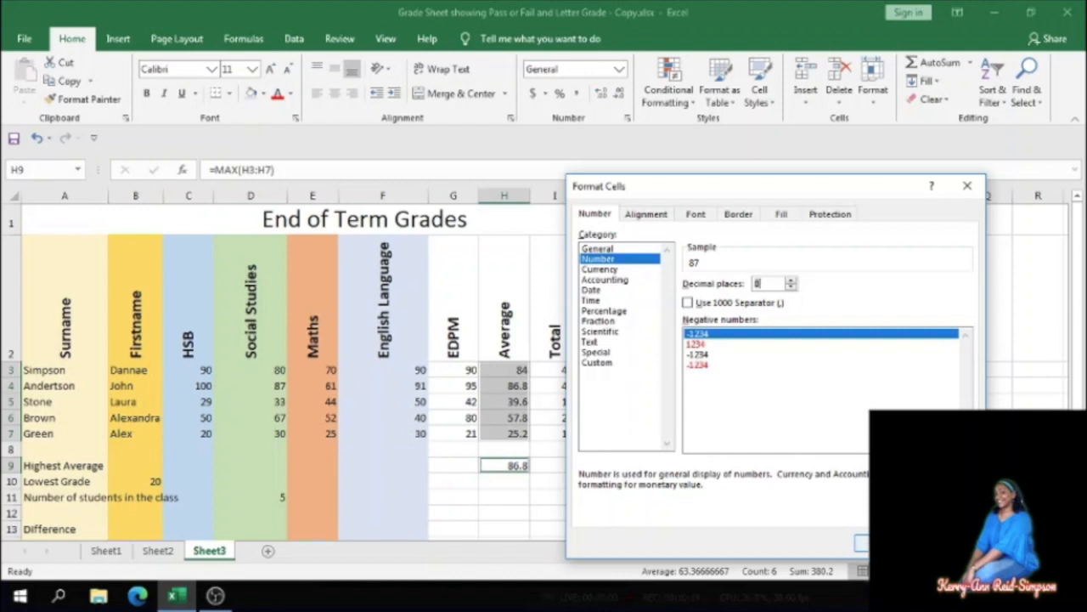
click(859, 544)
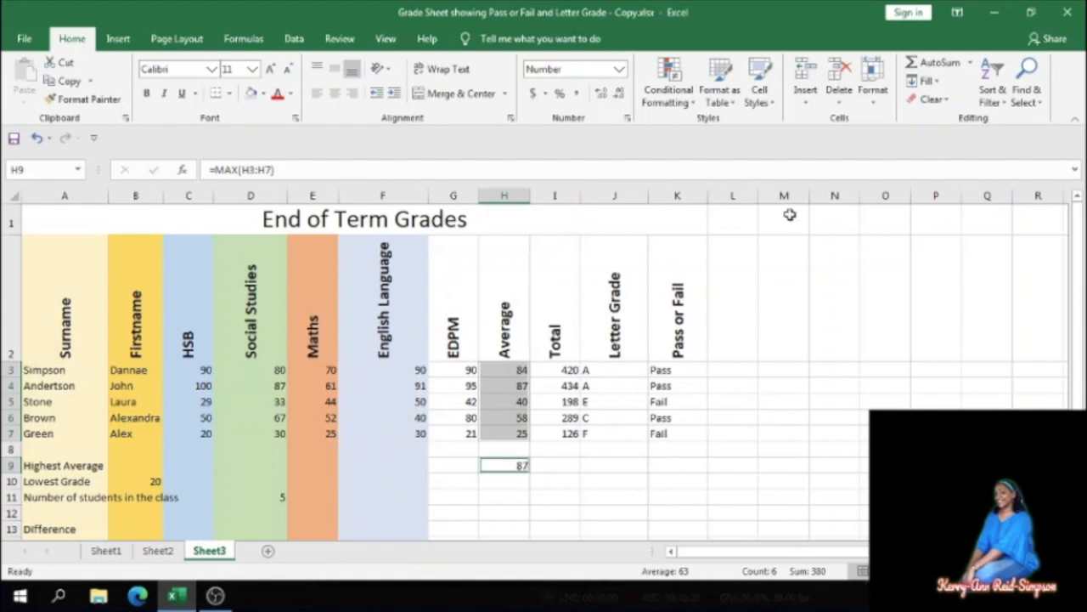
Examine the Currency number format for the selected averages and browse the available currency symbols without choosing another one
click(874, 89)
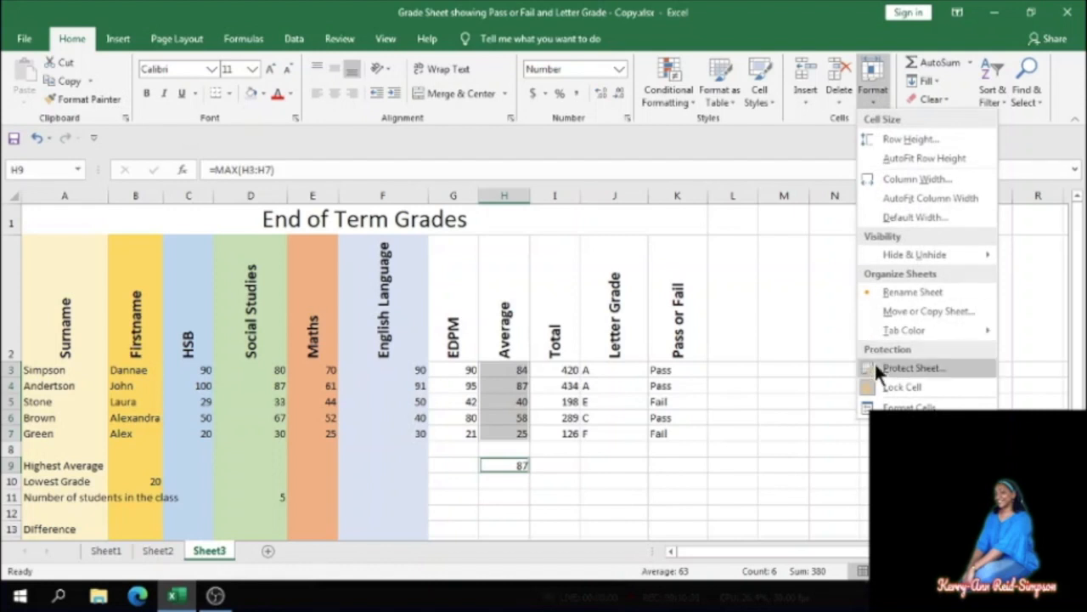
click(897, 409)
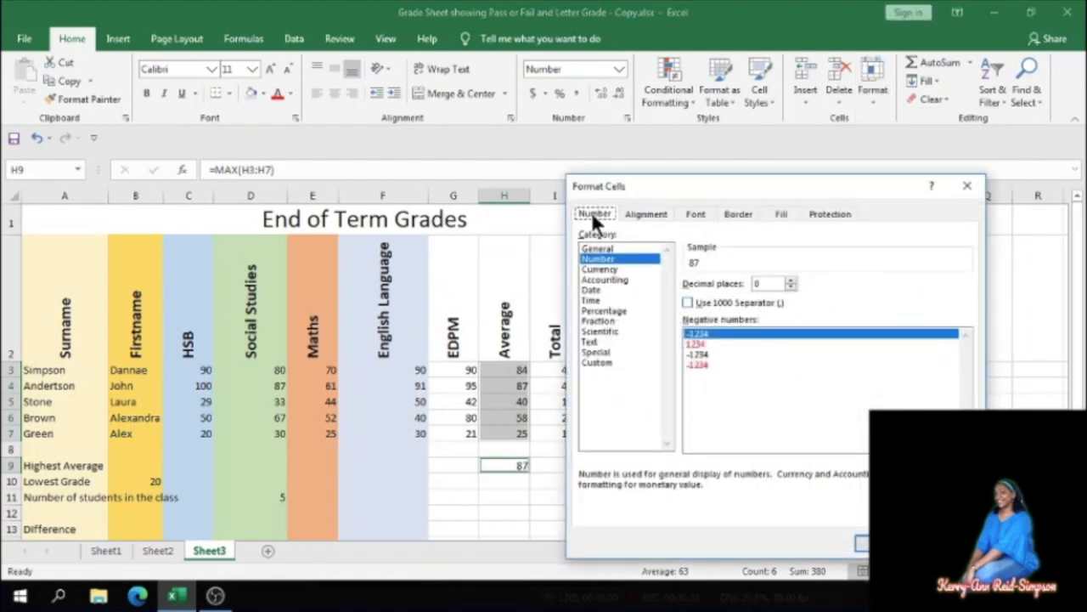
click(603, 268)
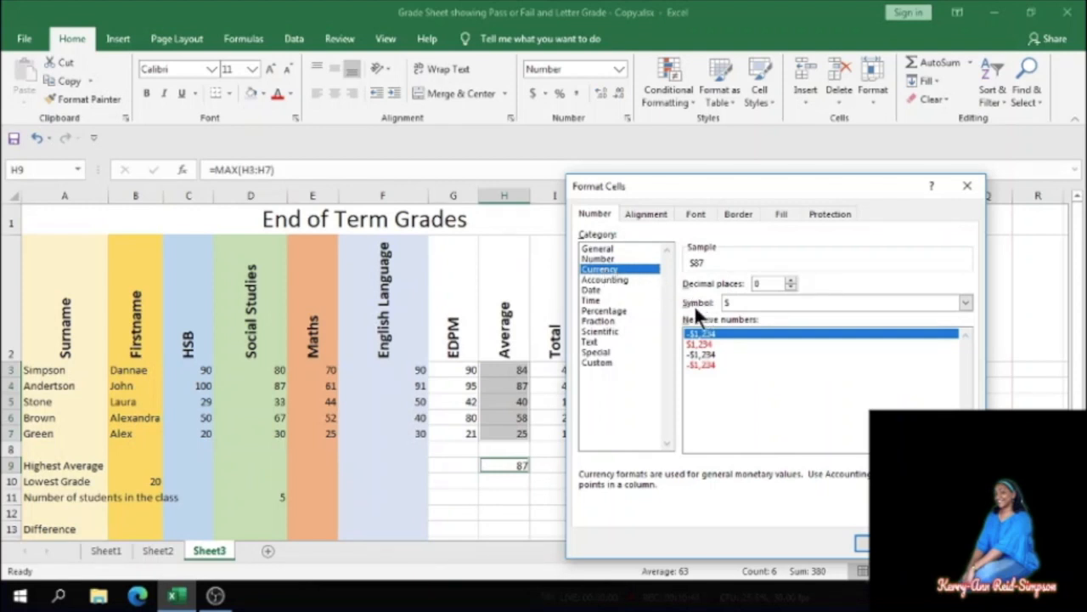
click(965, 303)
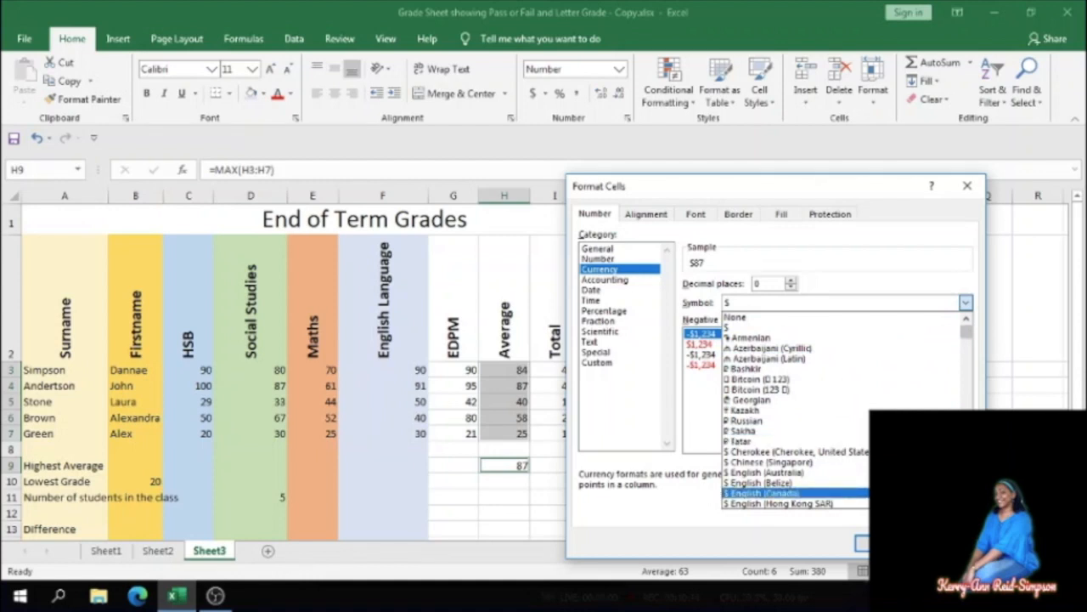
scroll(799, 408, down, 6)
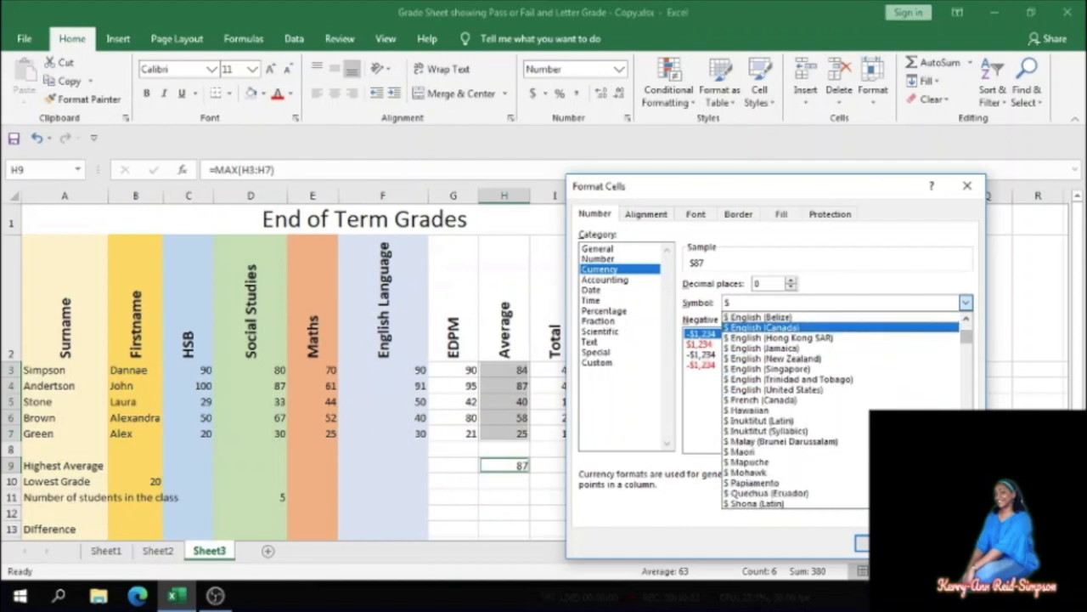
scroll(794, 411, down, 11)
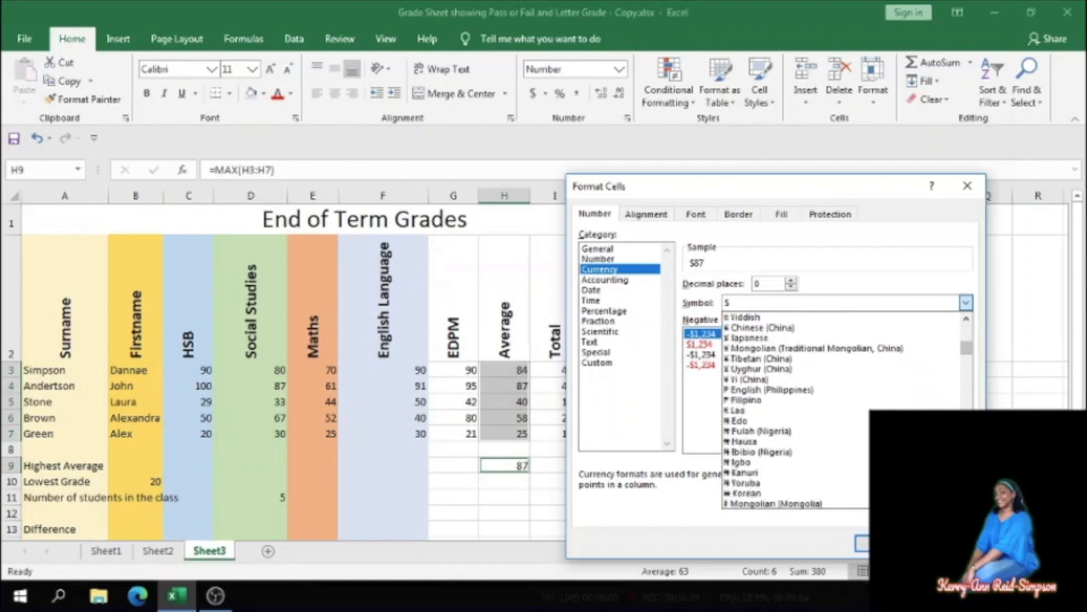
scroll(794, 411, down, 11)
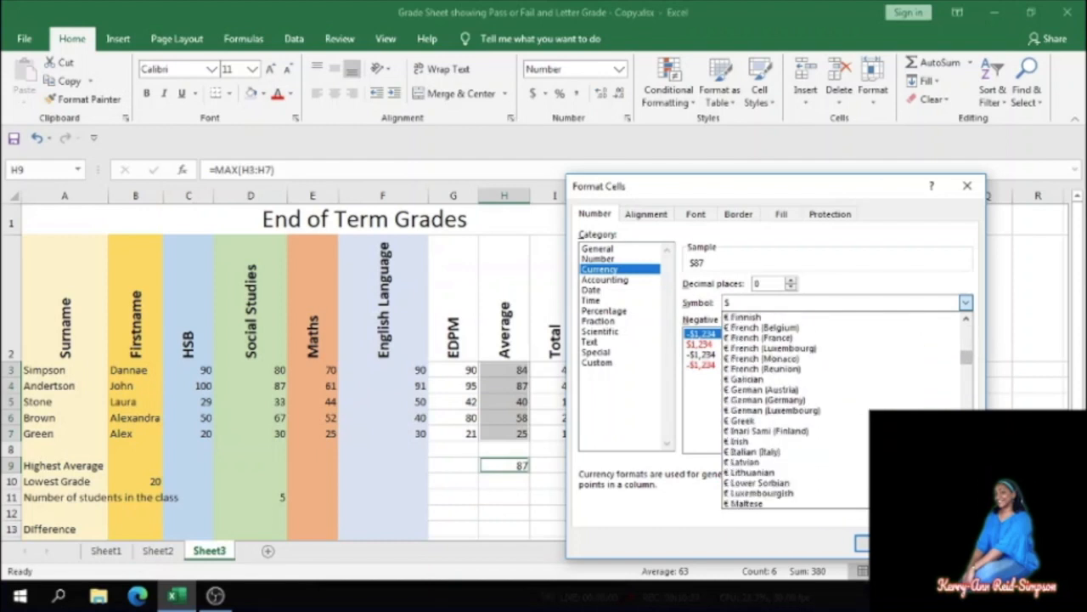
scroll(794, 412, down, 2)
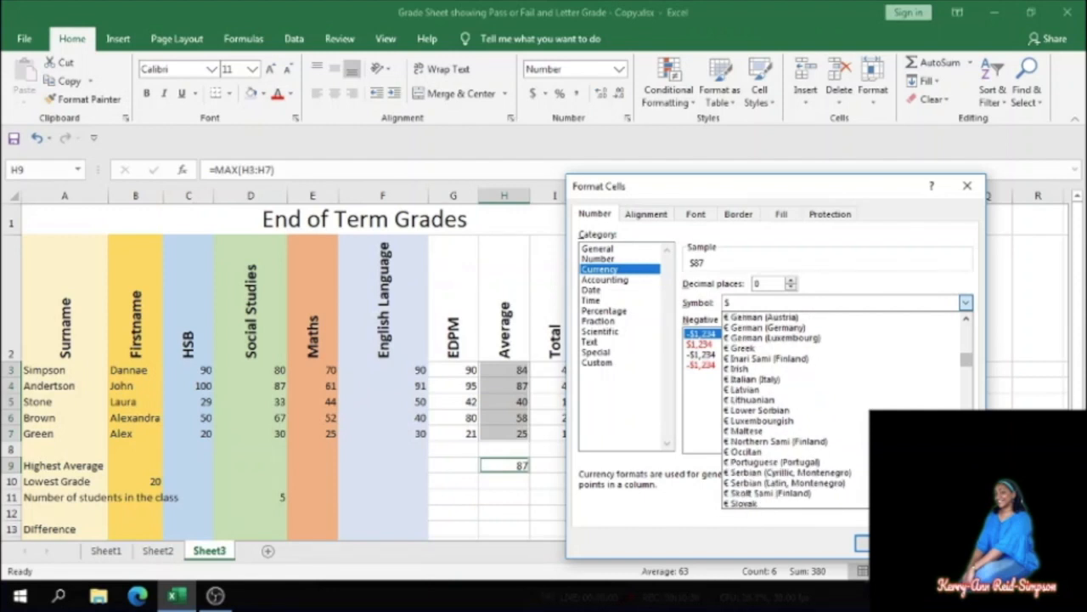
click(838, 287)
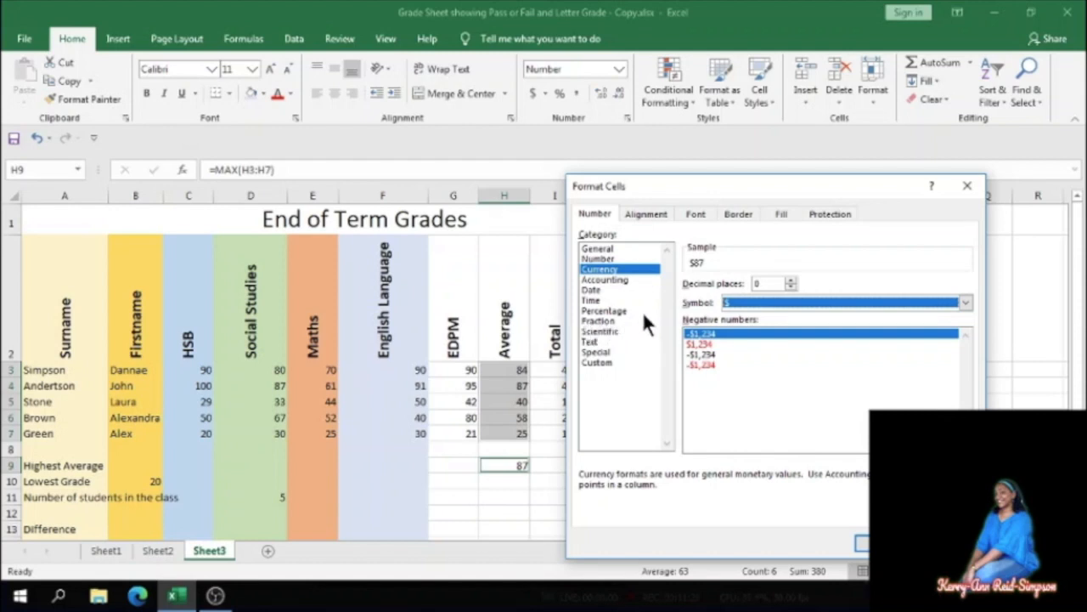
Review the available Date format types for the selected averages, and close the cell formatting settings without applying any change
click(590, 291)
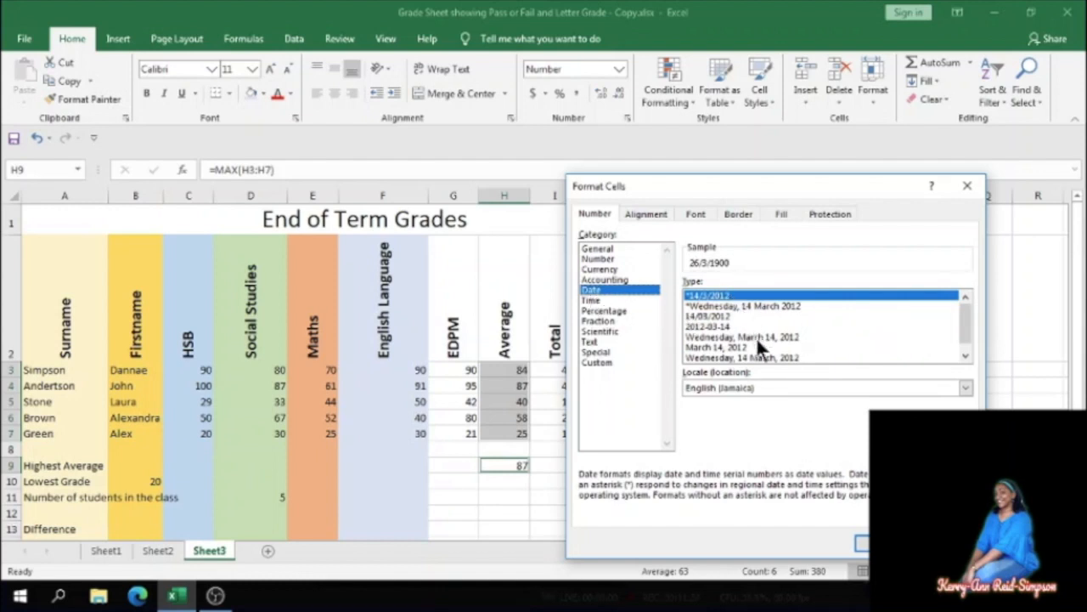
click(965, 355)
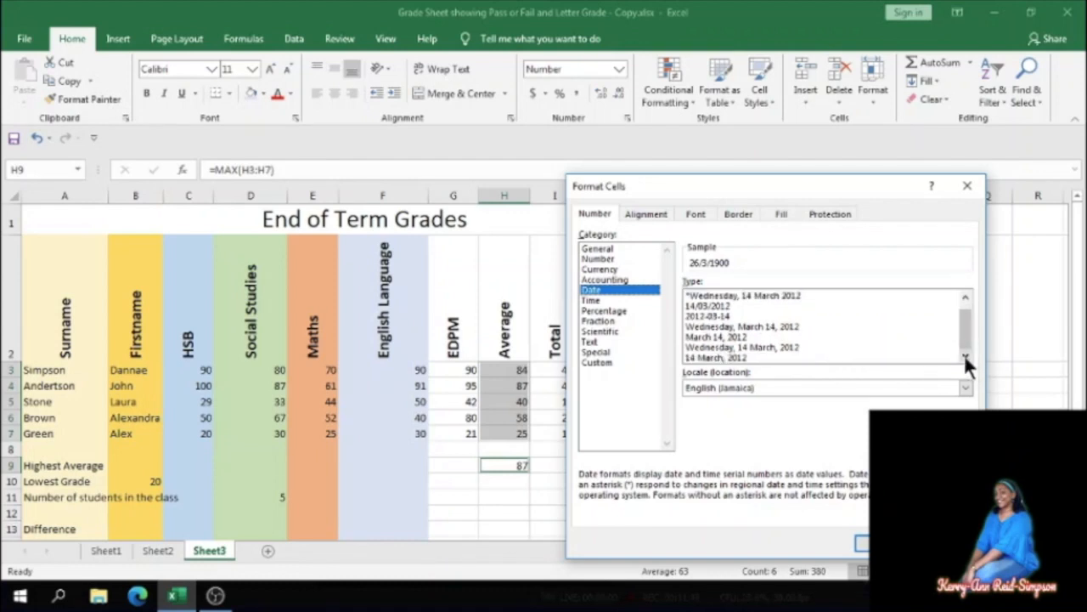
click(966, 188)
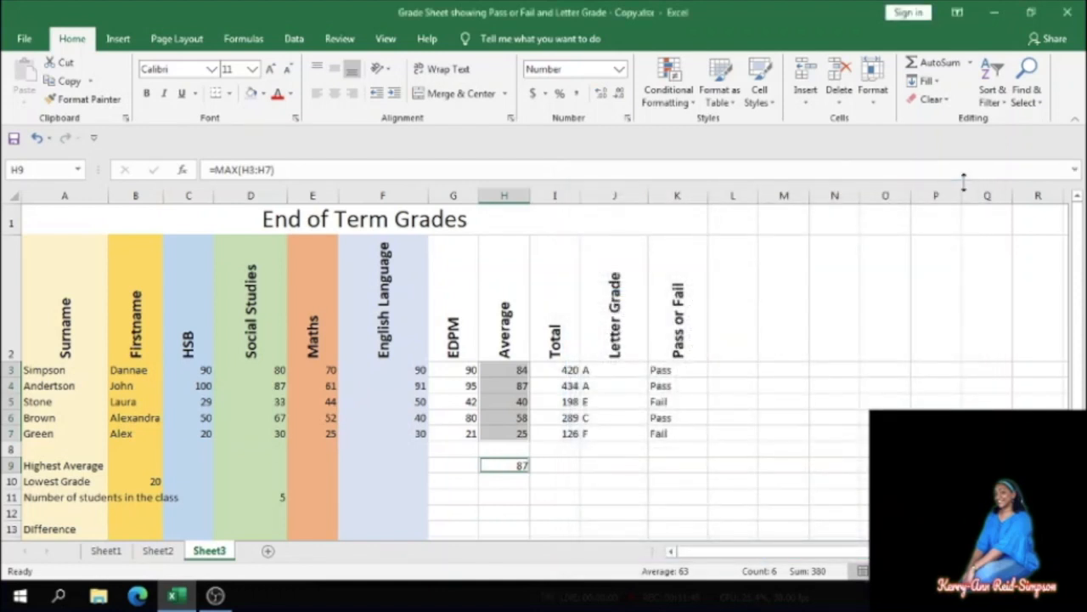